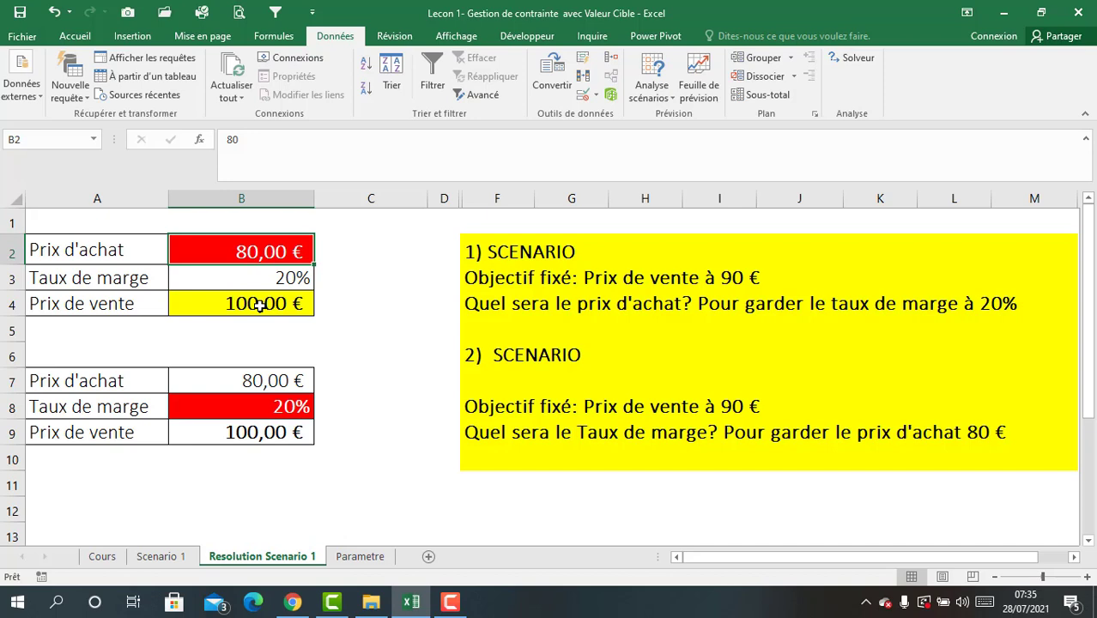
Examine the selling price formula in B4 and the purchase price and margin rate cells it uses.
click(259, 305)
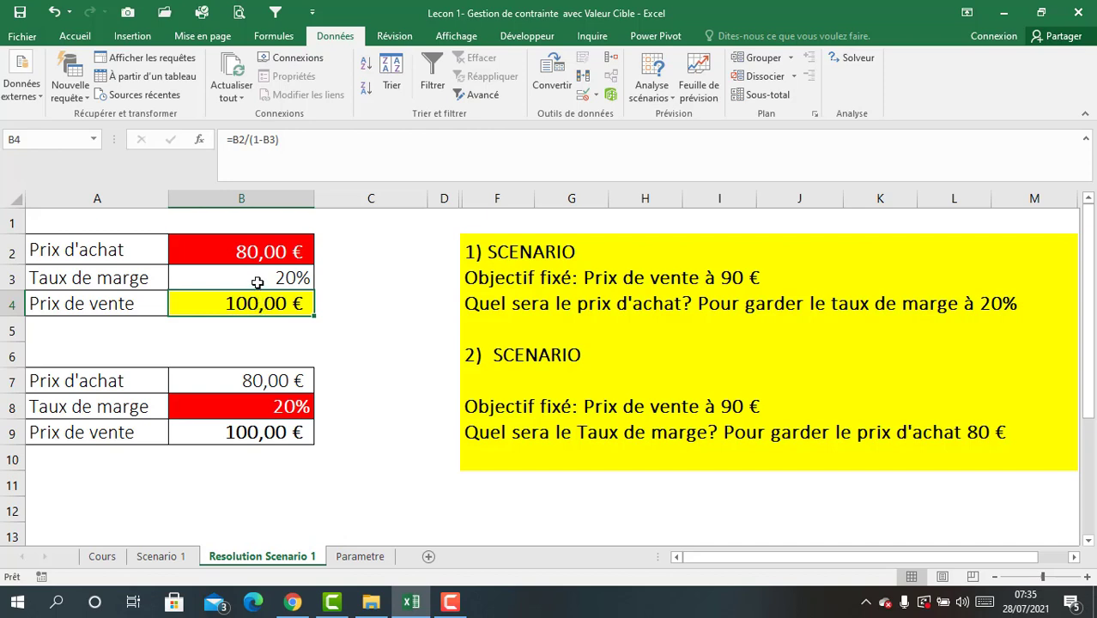
click(256, 282)
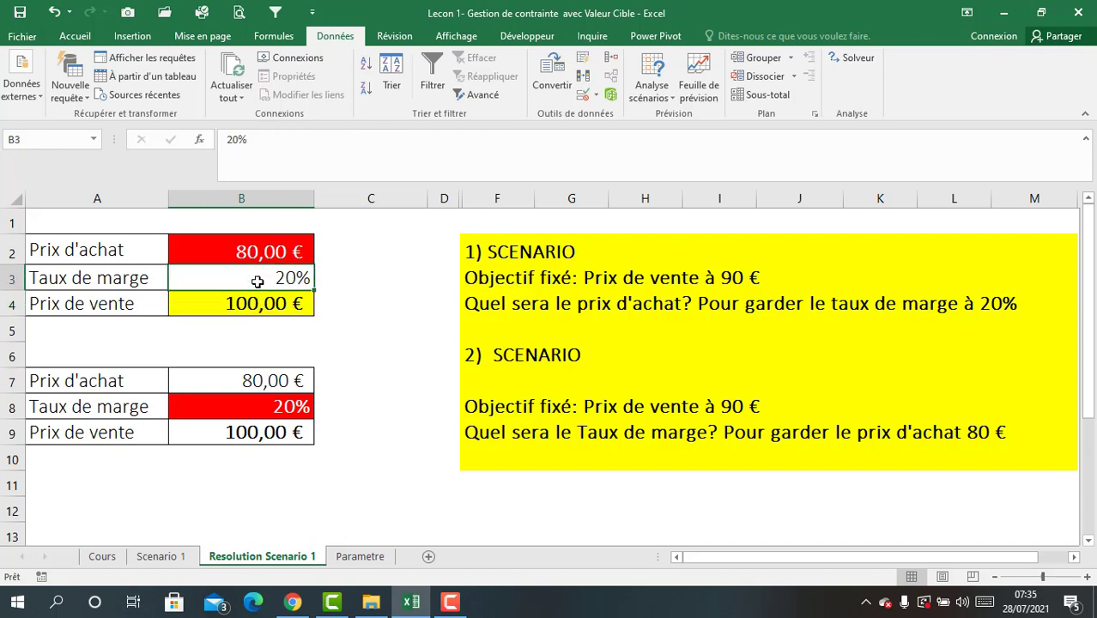
click(256, 252)
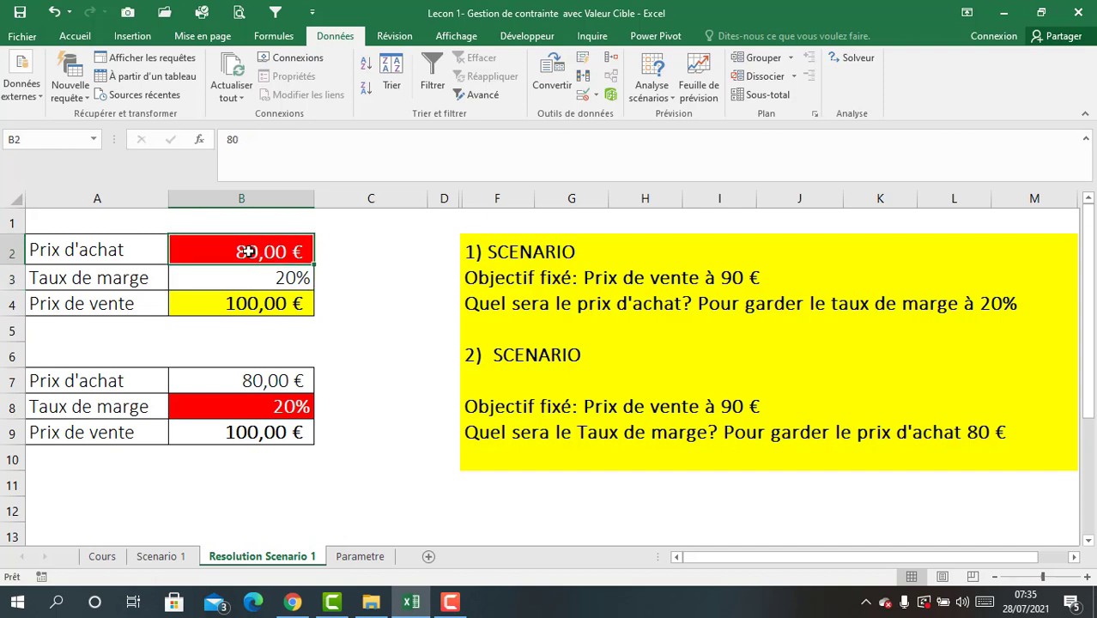
click(241, 308)
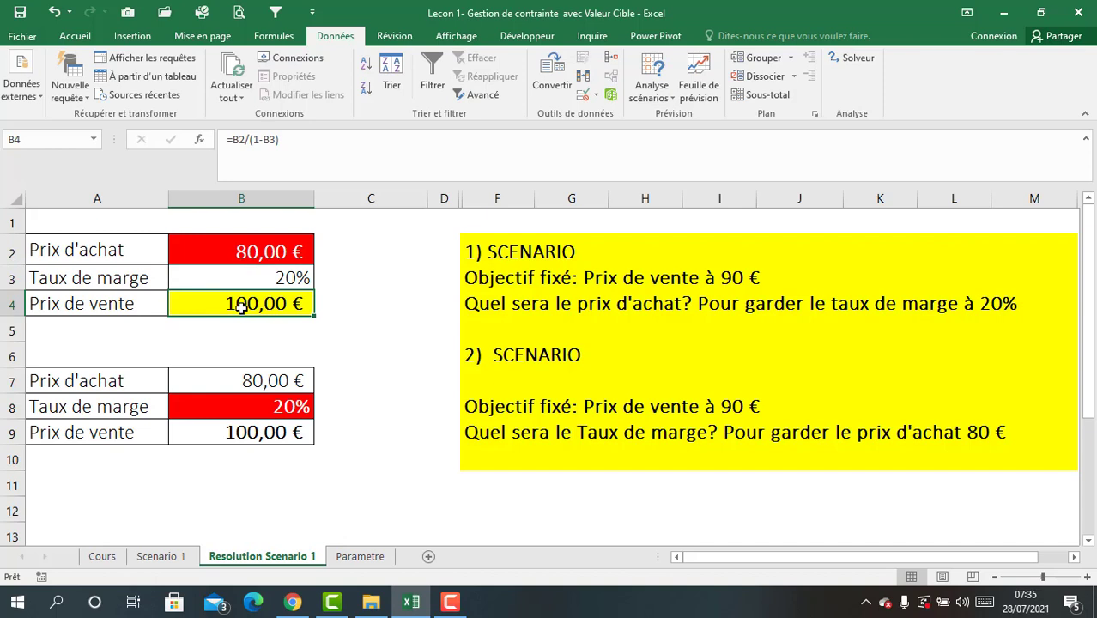
click(82, 36)
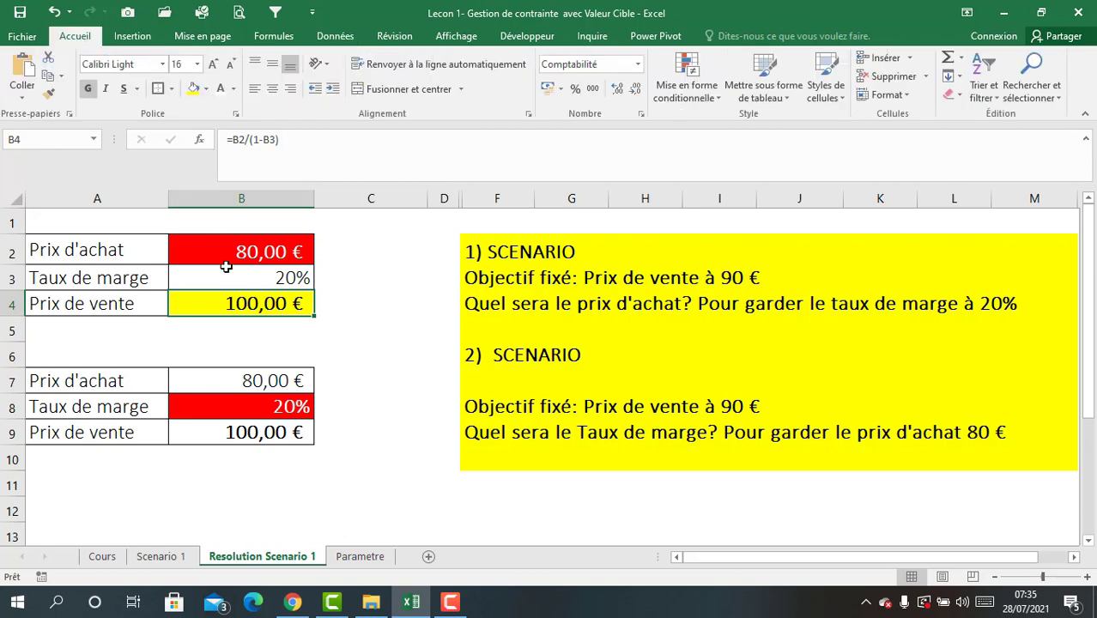
click(336, 39)
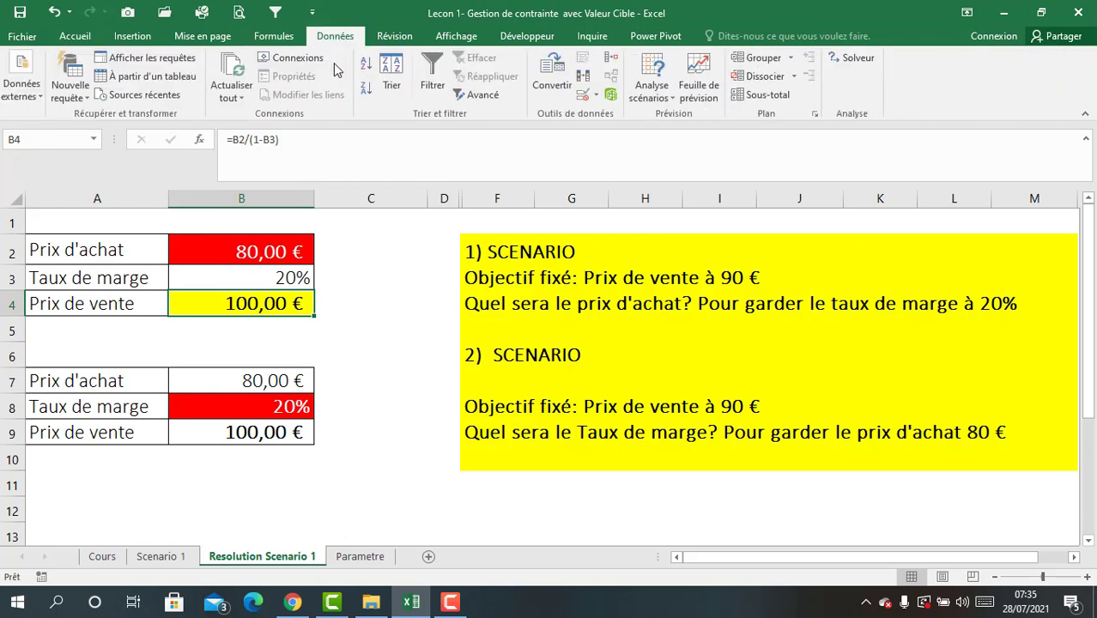
click(672, 94)
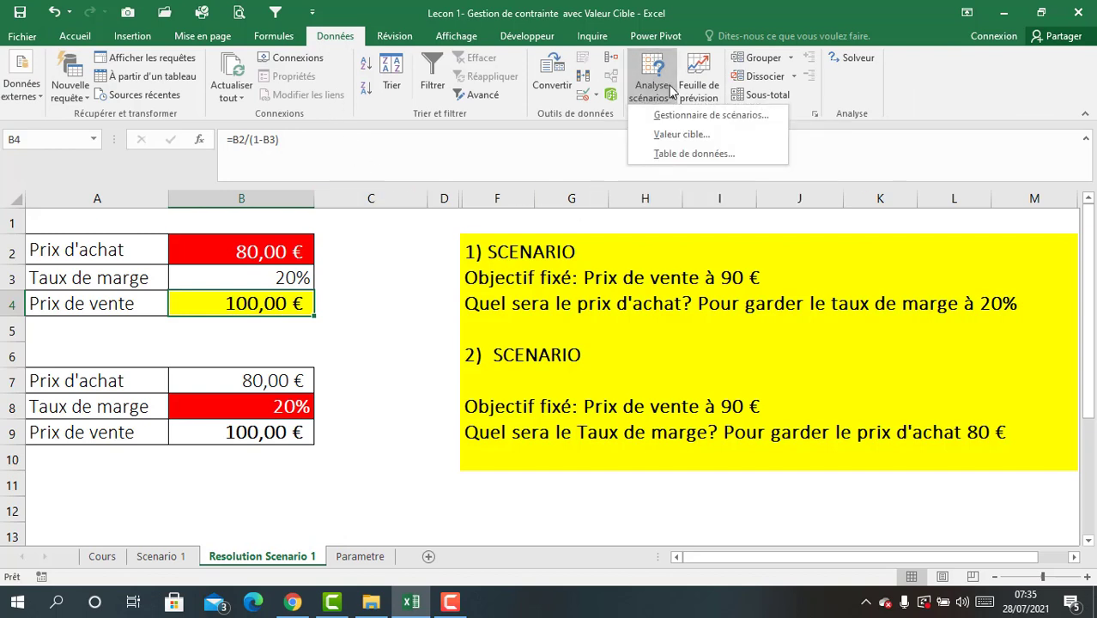
click(684, 136)
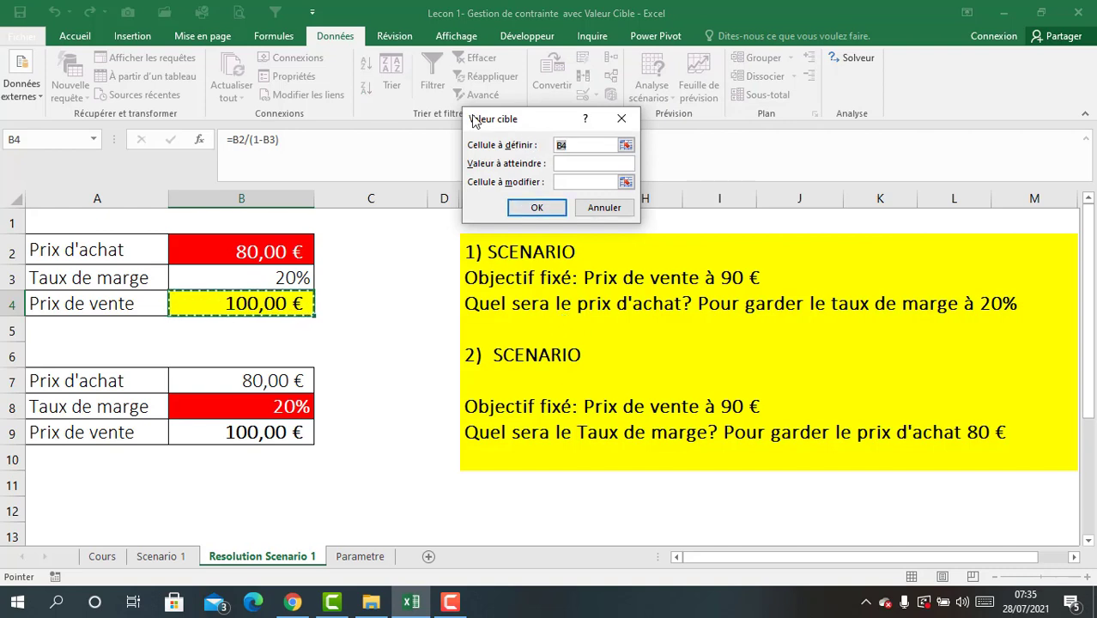
drag(483, 123, 350, 169)
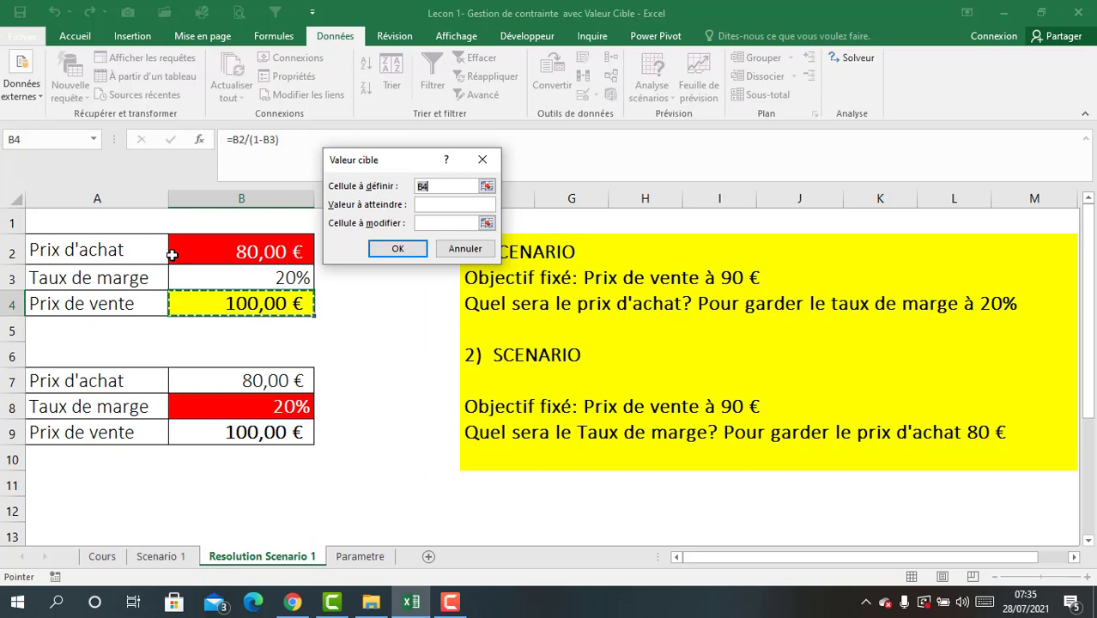
click(225, 303)
click(423, 205)
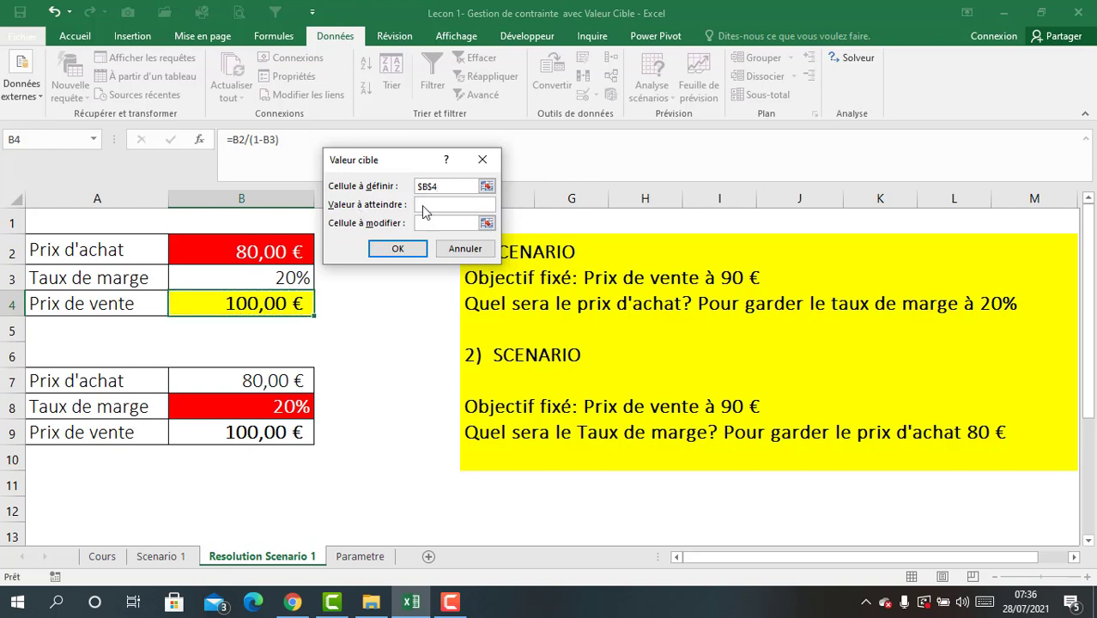
text(90)
click(426, 221)
click(259, 250)
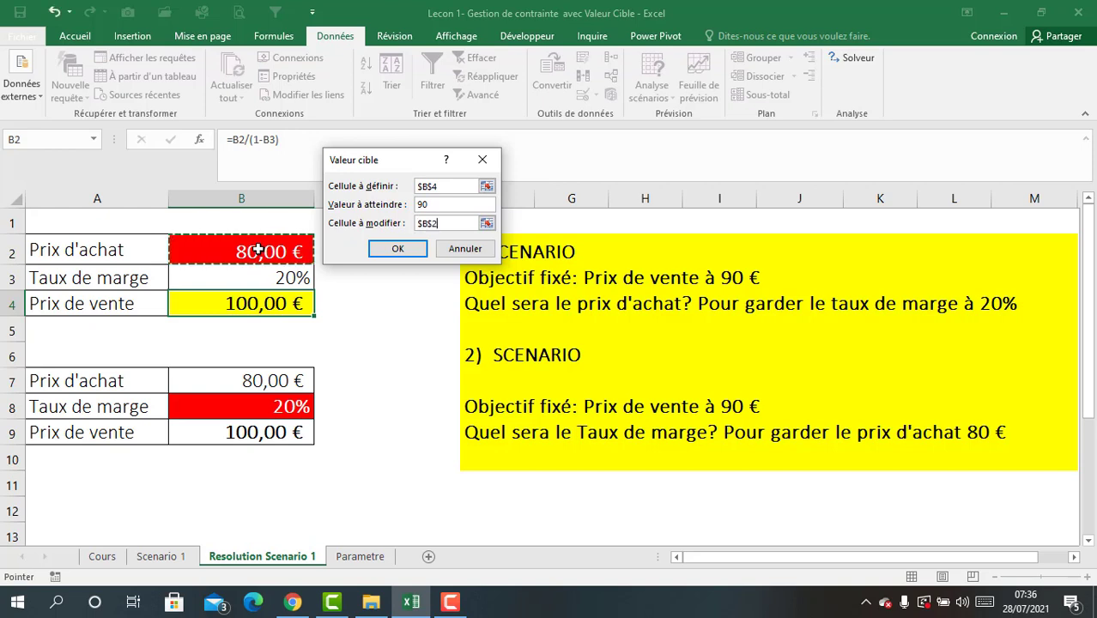
click(457, 253)
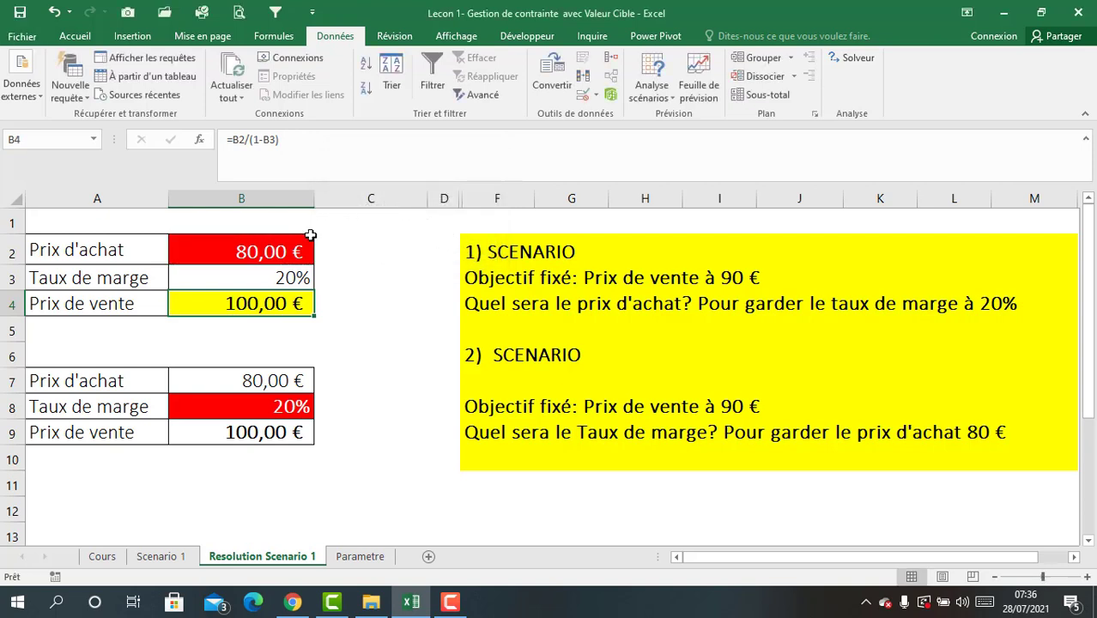
Insert four blank columns before column C and clear the formatting they inherit from column B.
click(413, 204)
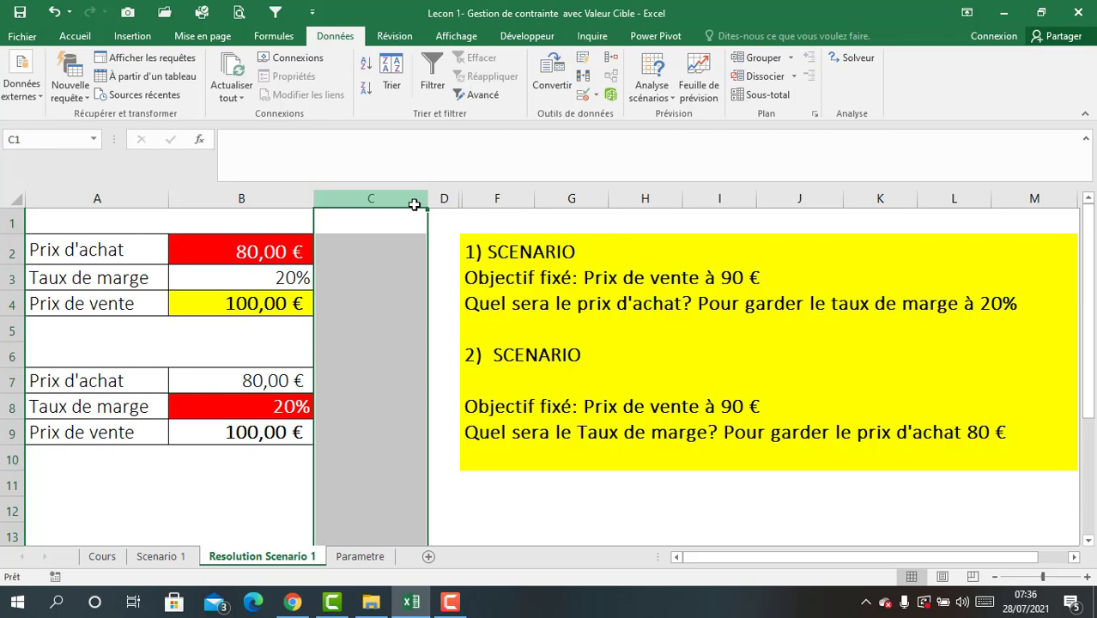
key(ctrl+plus)
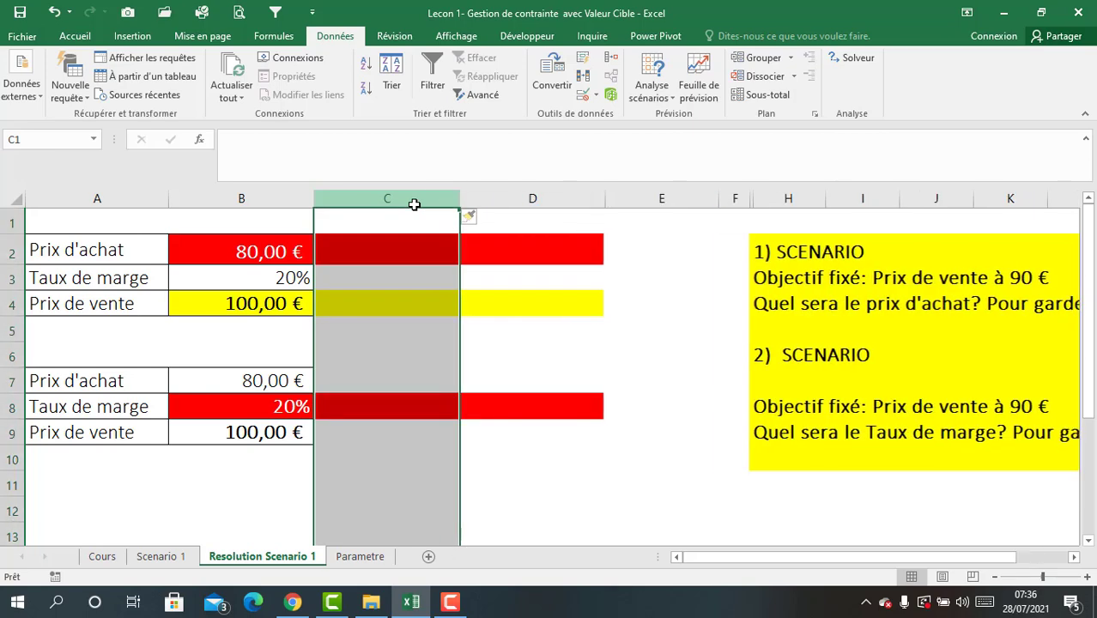
drag(423, 192, 868, 194)
click(79, 38)
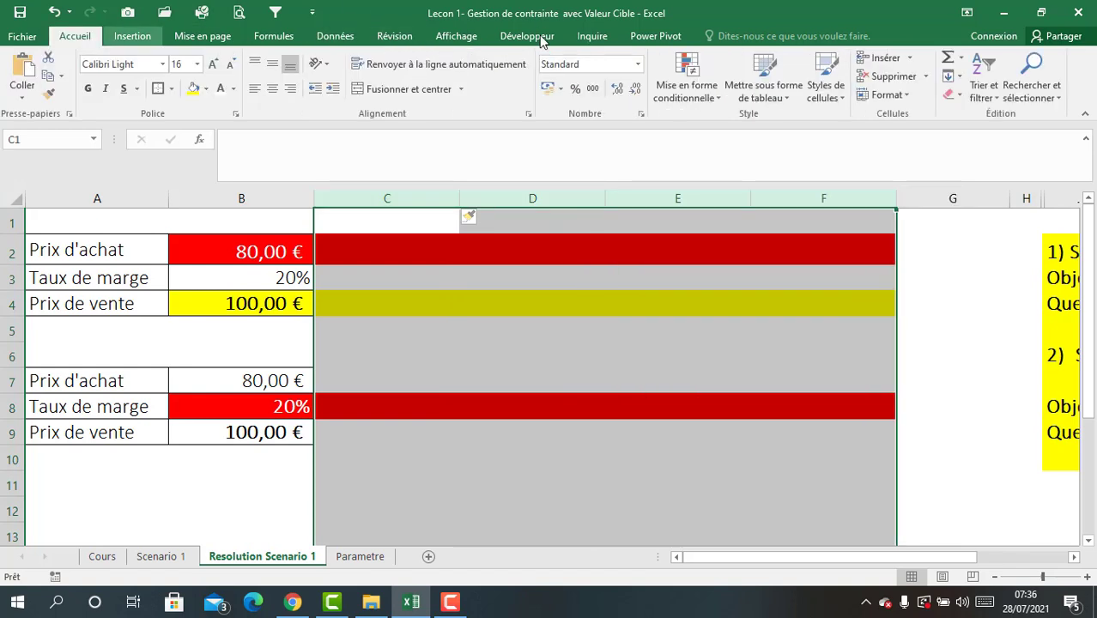
click(947, 94)
click(970, 118)
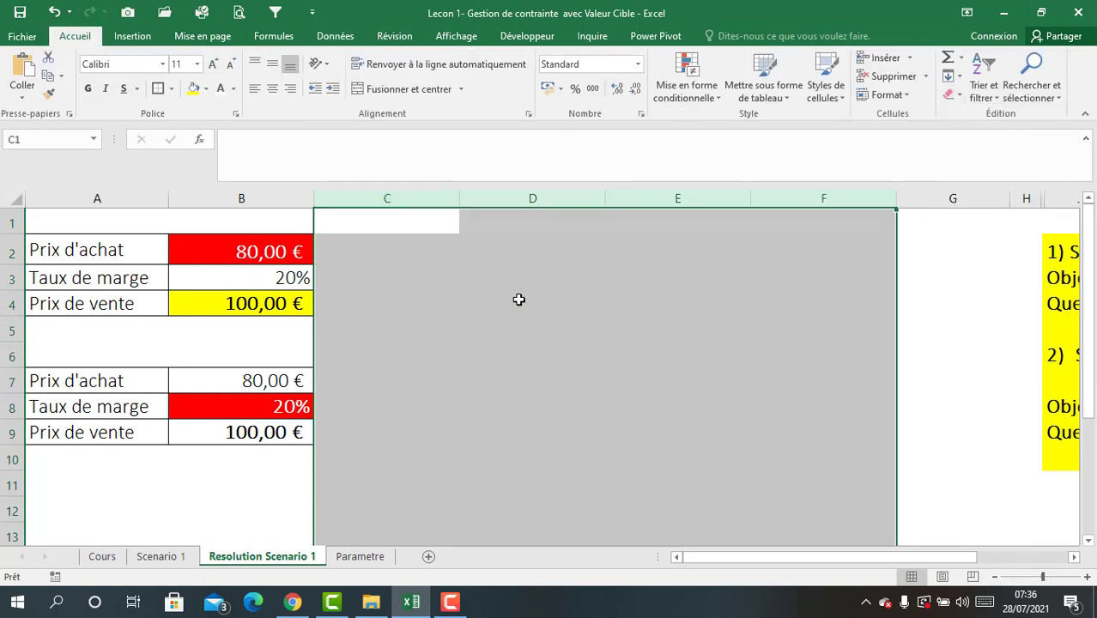
click(519, 300)
Copy the first price table, A2:B4, to a new location starting at D2.
drag(118, 248, 244, 305)
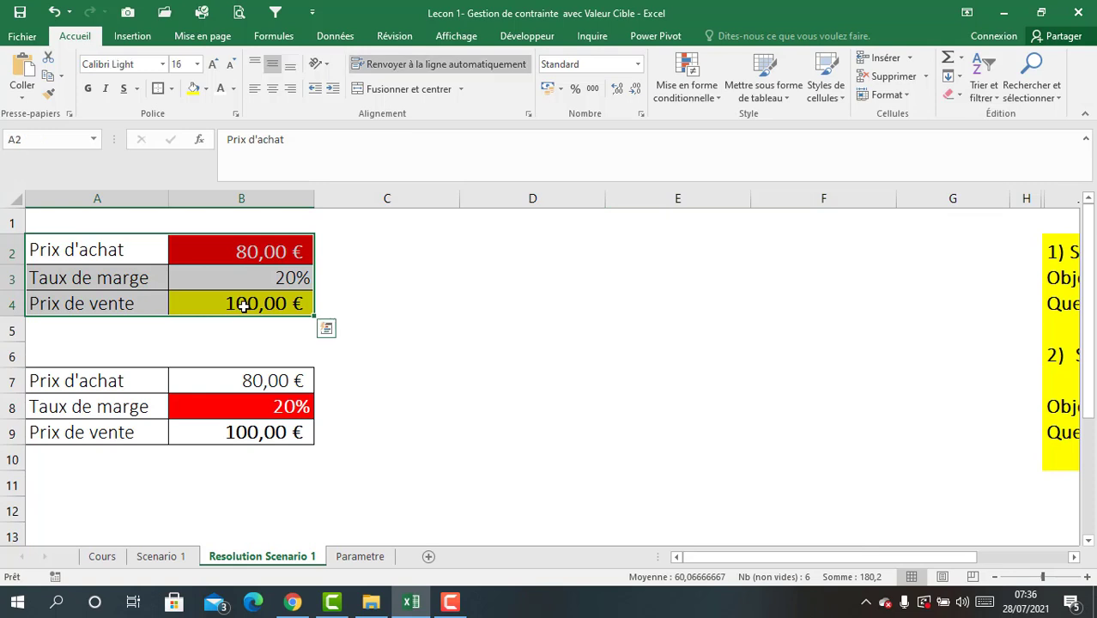
key(ctrl+c)
click(467, 245)
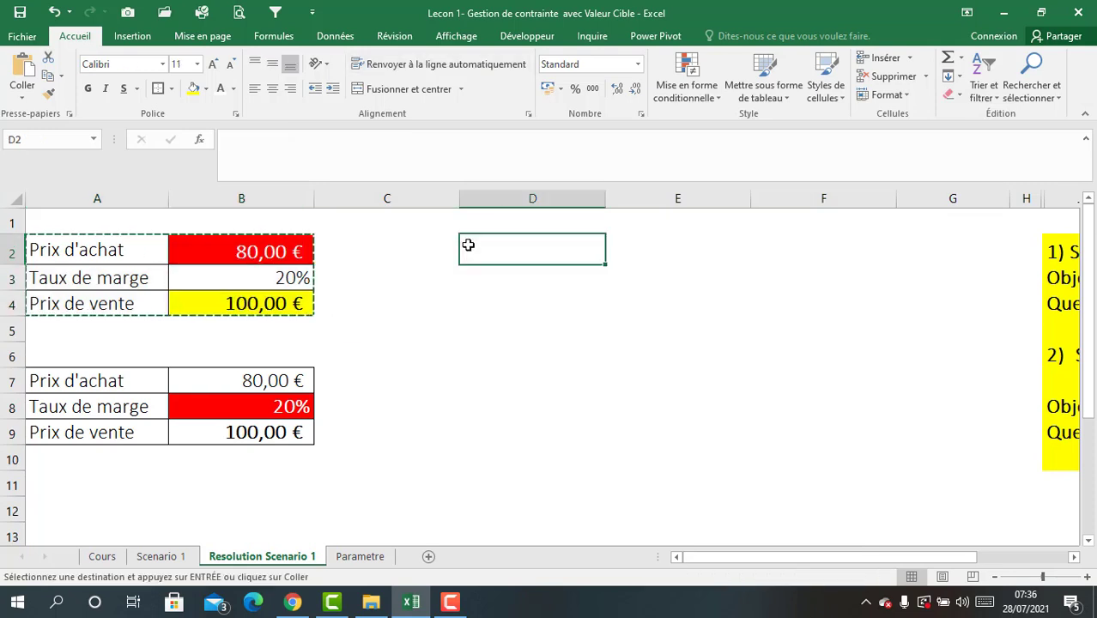
key(ctrl+v)
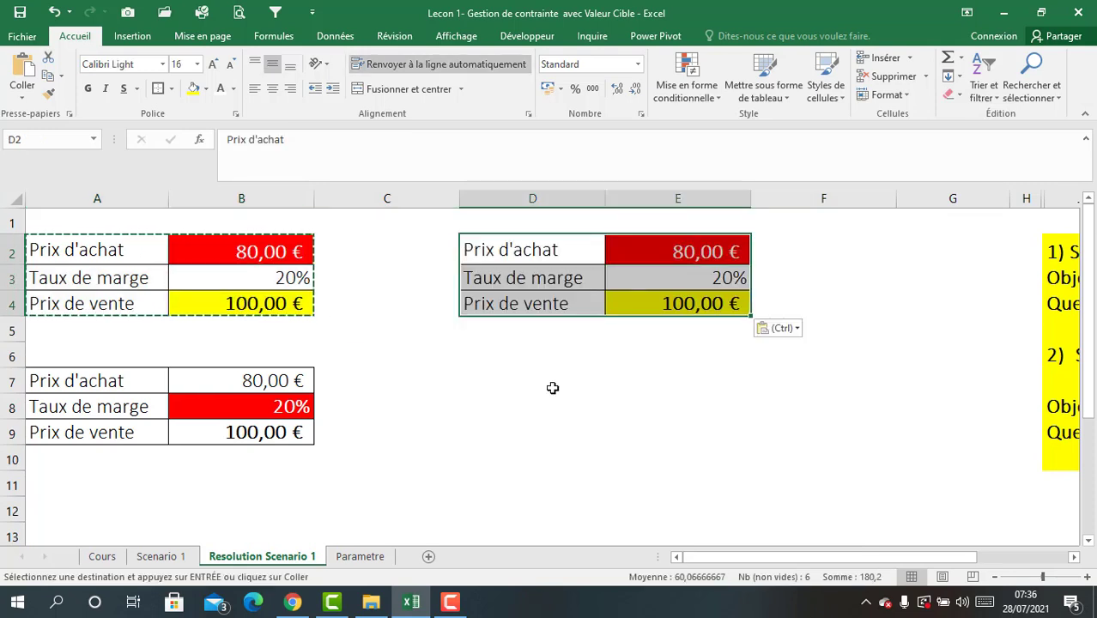
key(Escape)
click(495, 247)
click(573, 335)
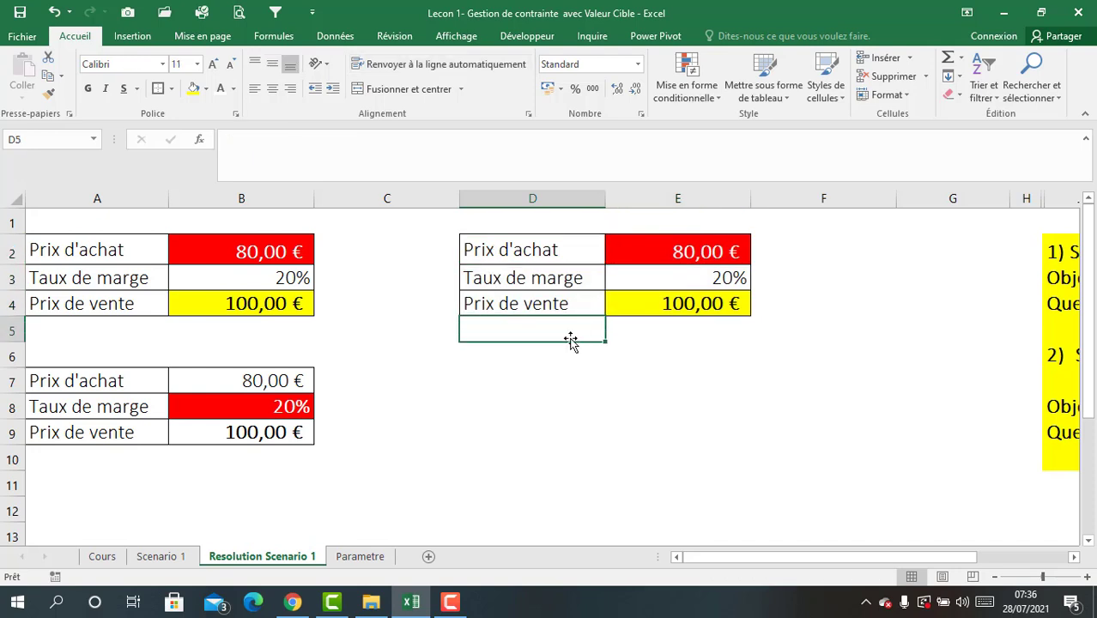
Run Goal Seek (Valeur cible) to bring the selling price in E4 to 90 by changing the purchase price in E2, and keep the result.
click(334, 38)
click(661, 93)
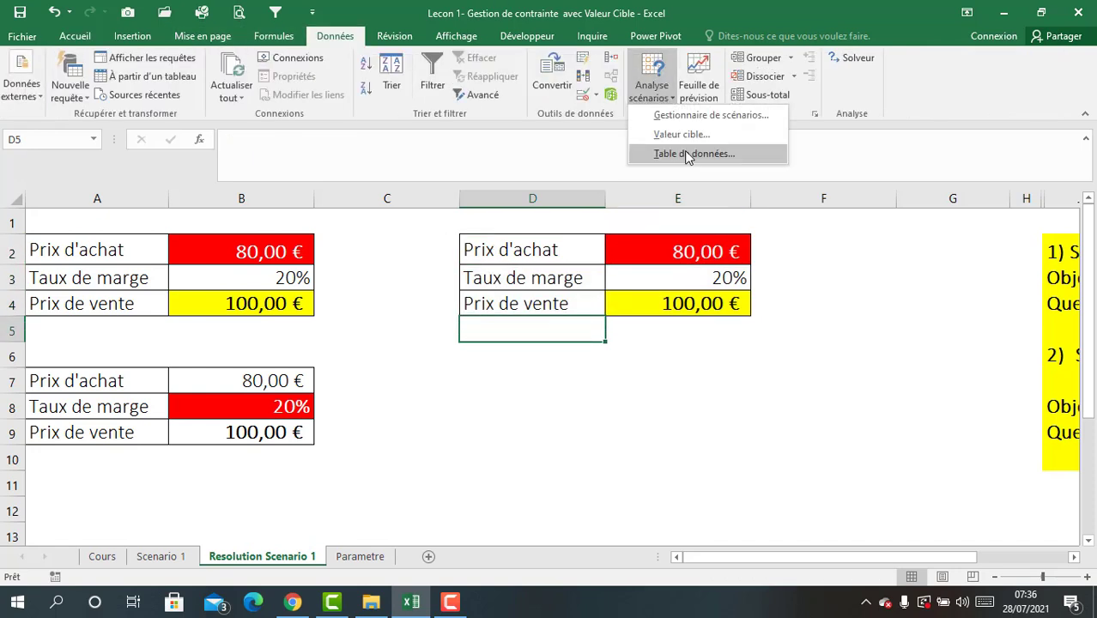
click(682, 135)
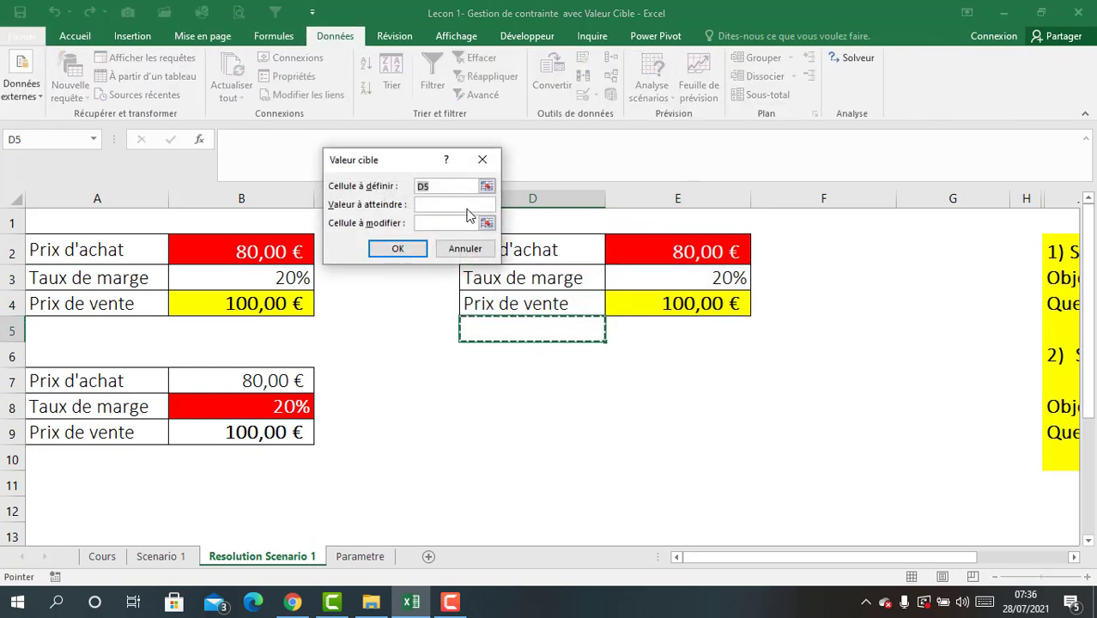
click(661, 303)
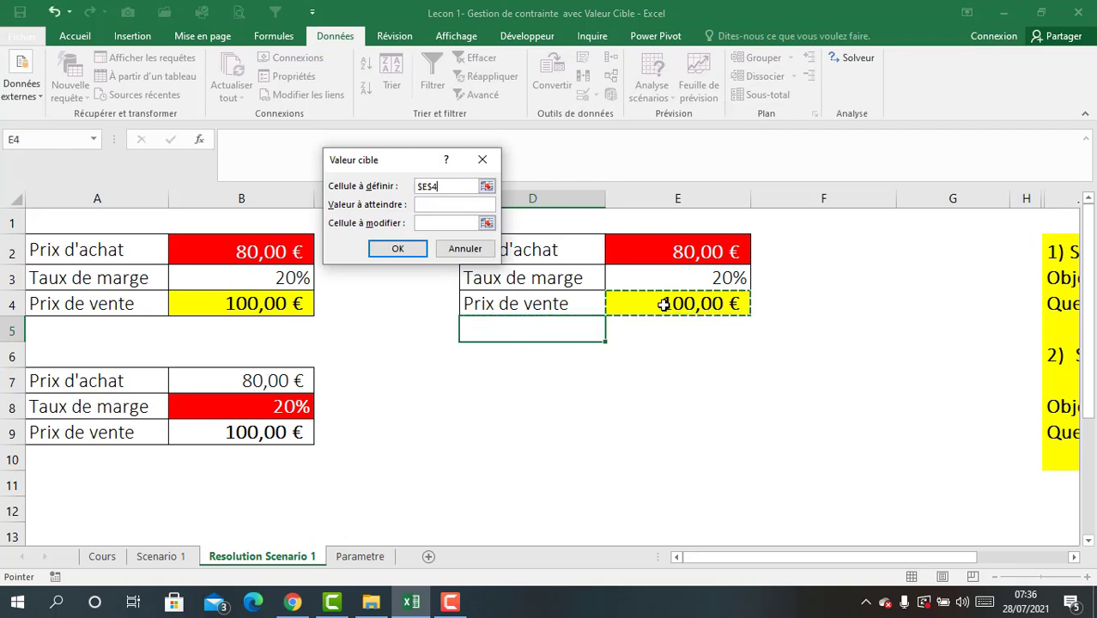
click(444, 205)
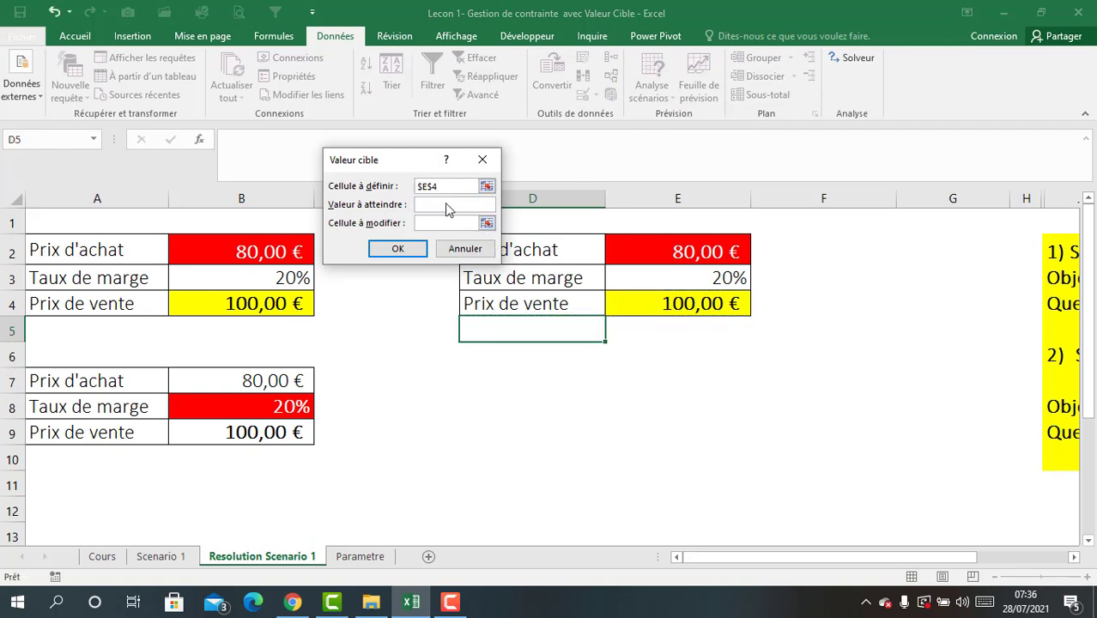
click(439, 225)
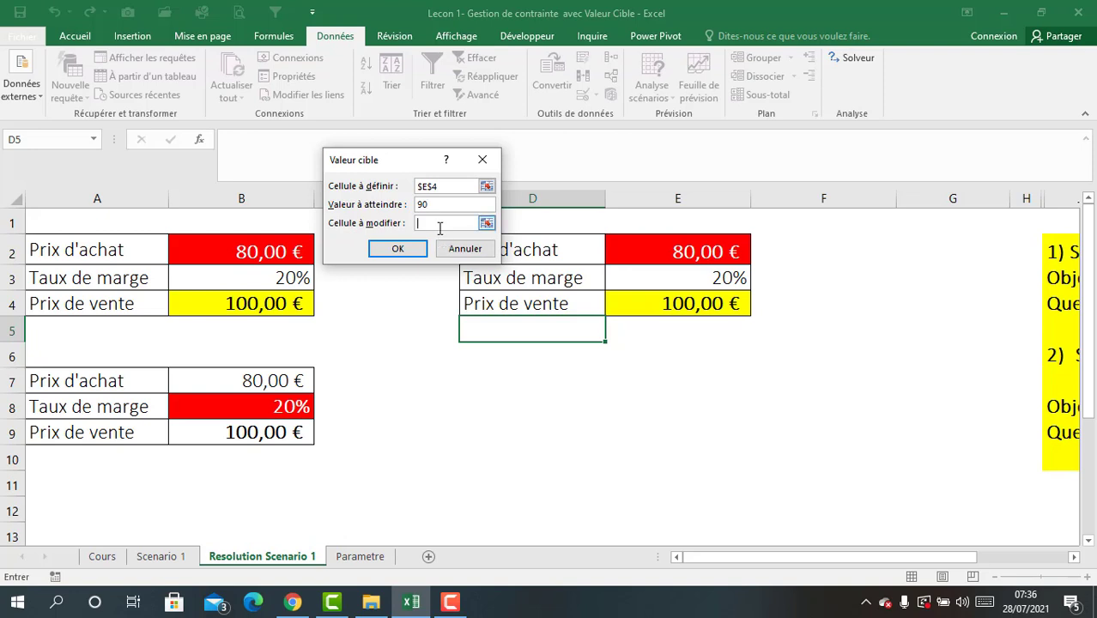
click(687, 247)
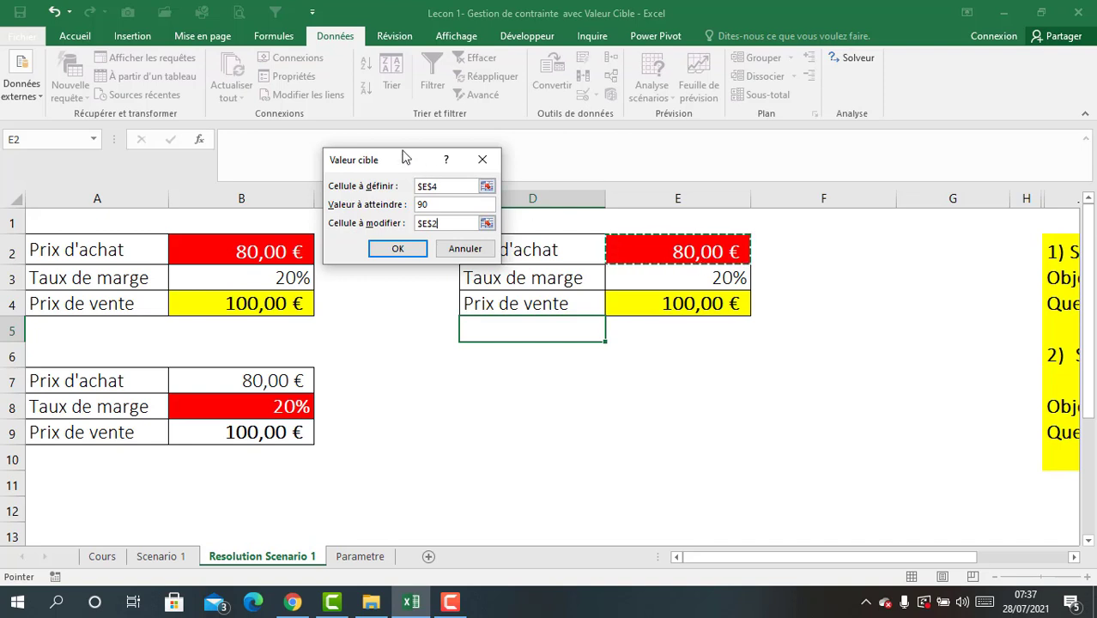
drag(420, 164, 368, 139)
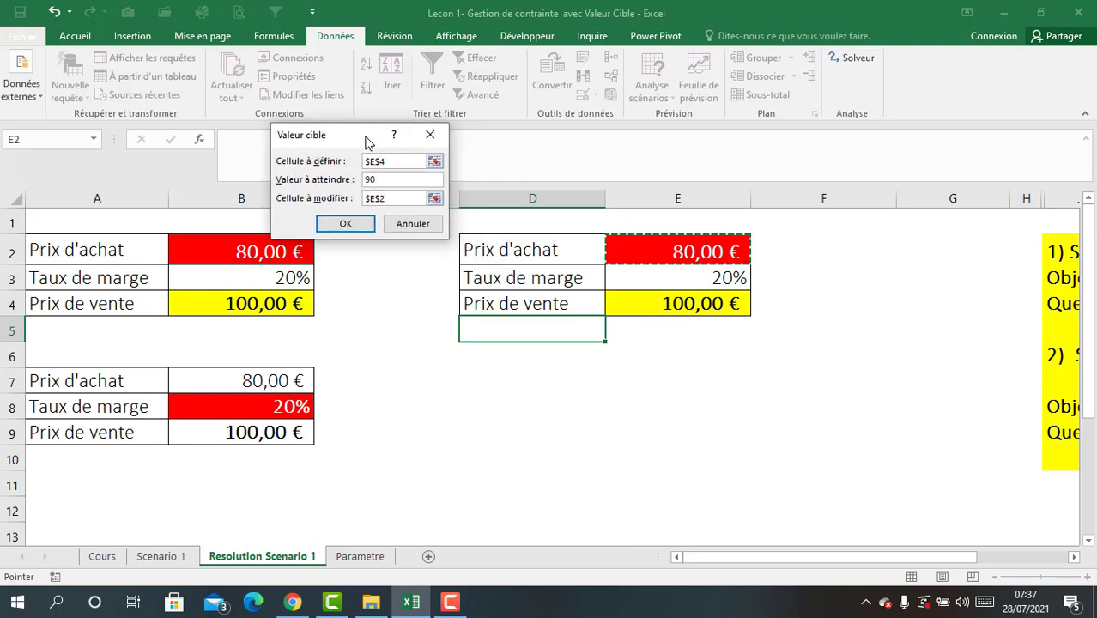
click(351, 227)
click(330, 222)
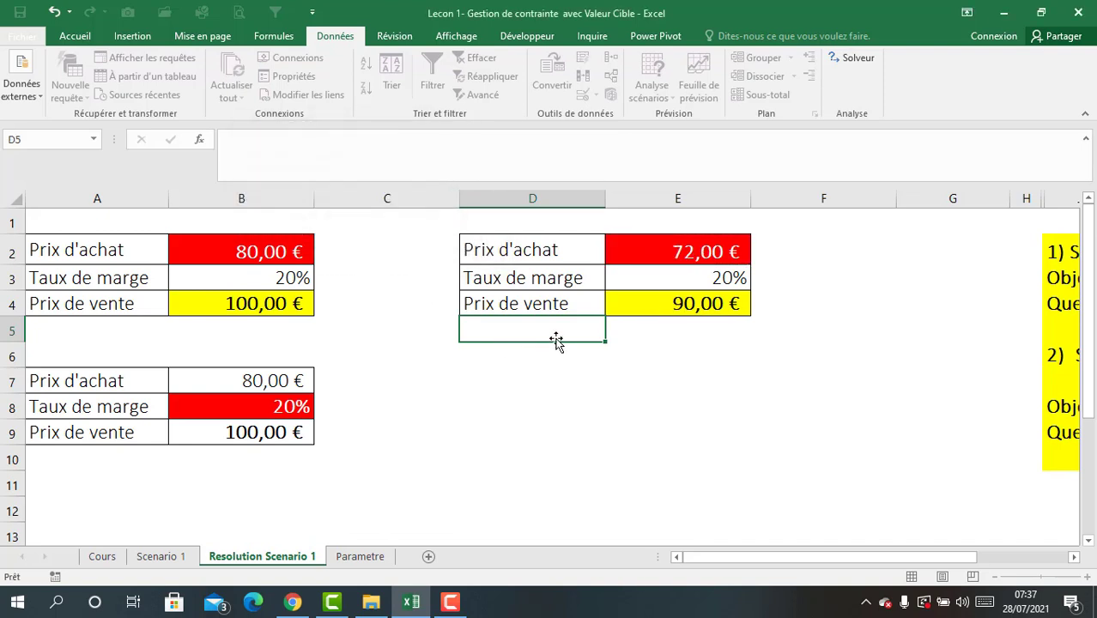
Examine the purchase price, margin rate and selling price formula in the copied table, E2:E4.
drag(649, 251, 670, 306)
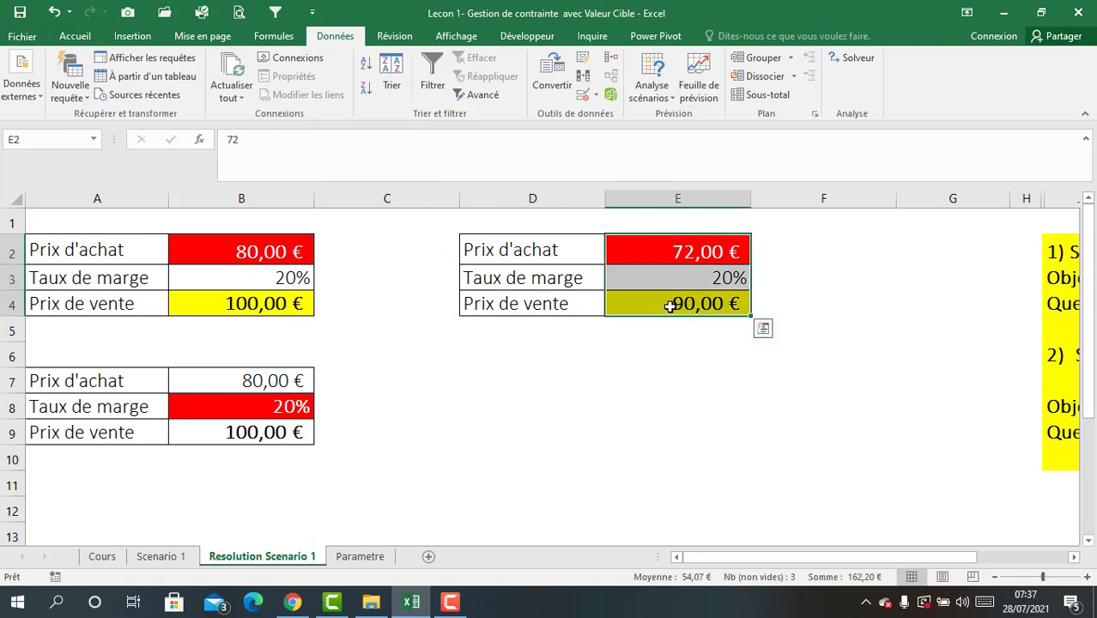
click(669, 307)
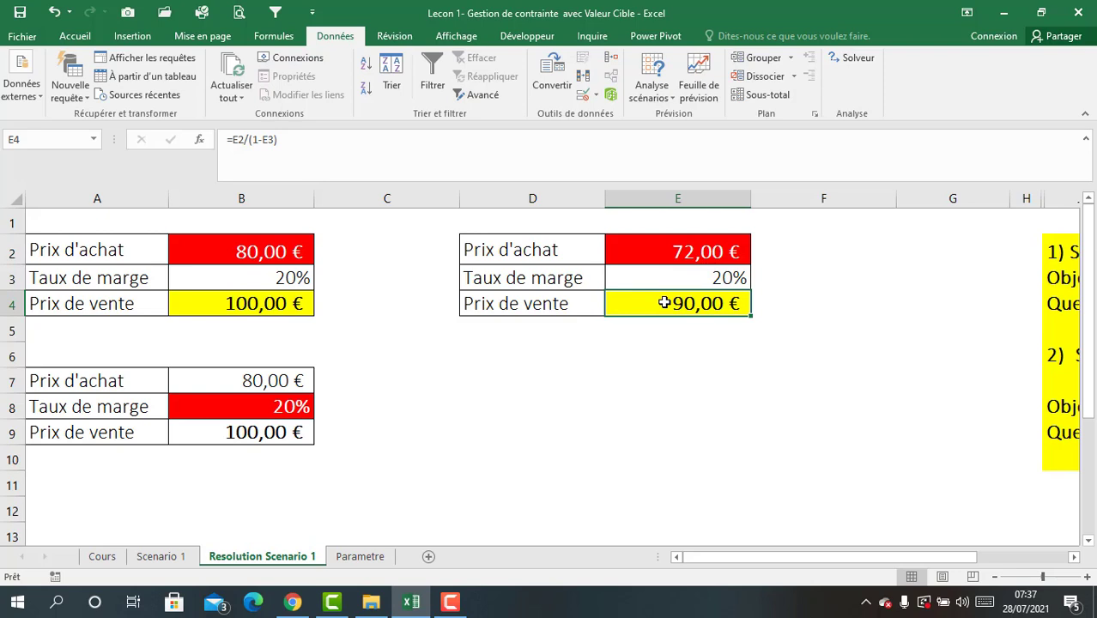
click(655, 251)
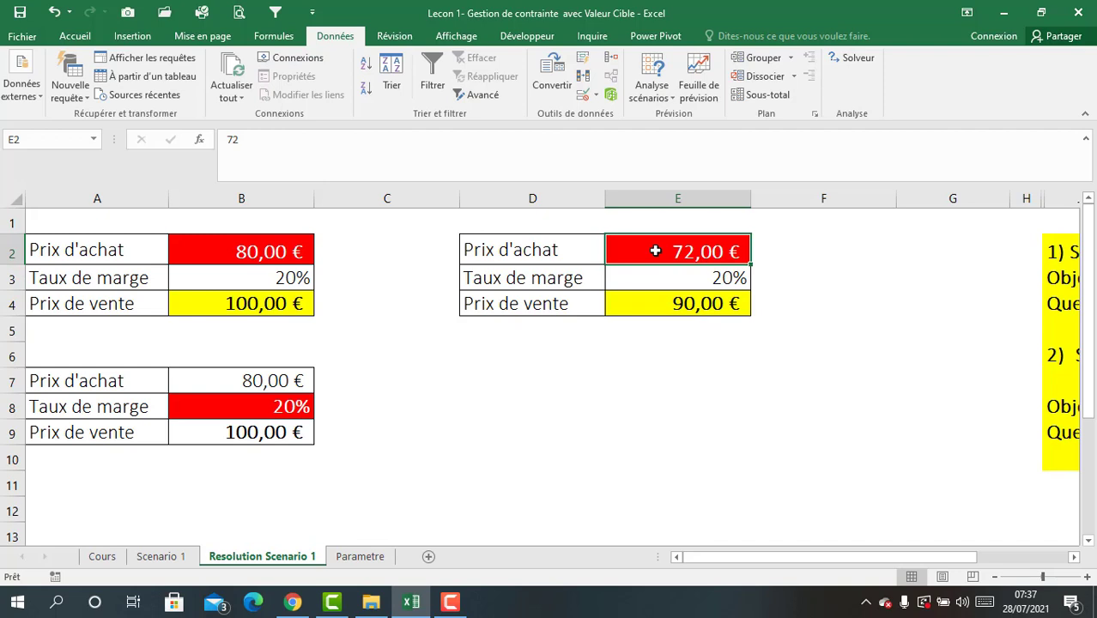
click(653, 277)
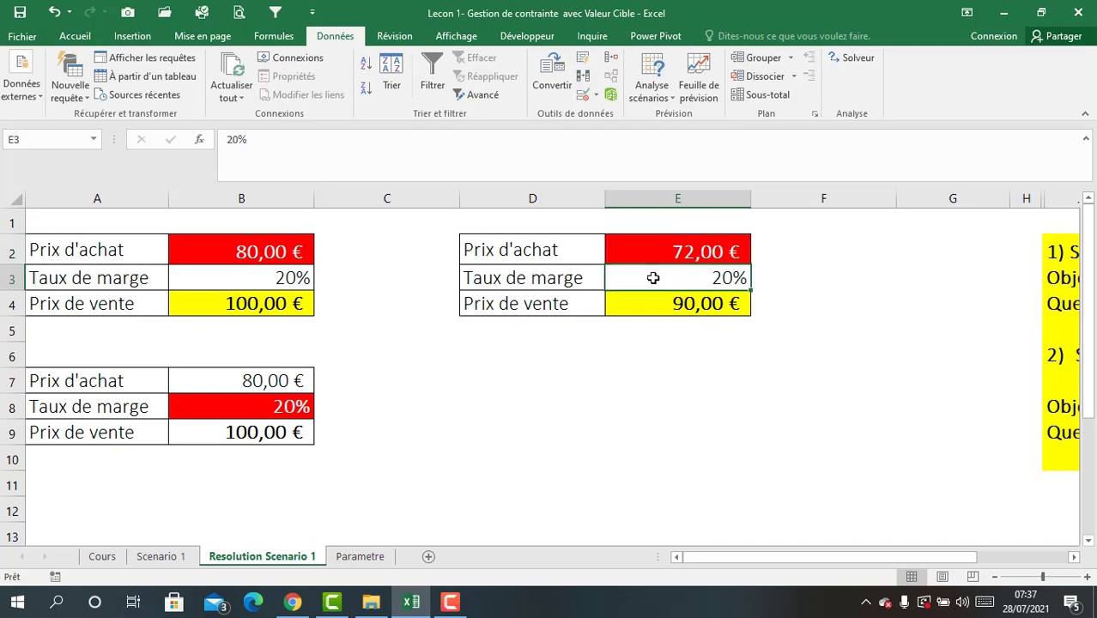
click(653, 303)
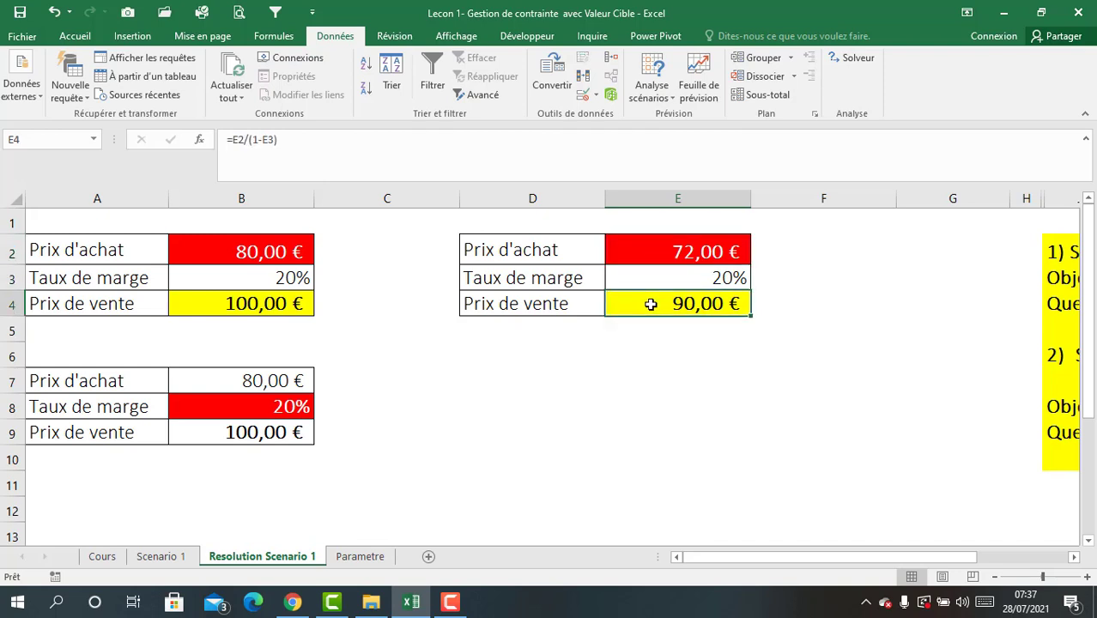
click(654, 343)
click(665, 251)
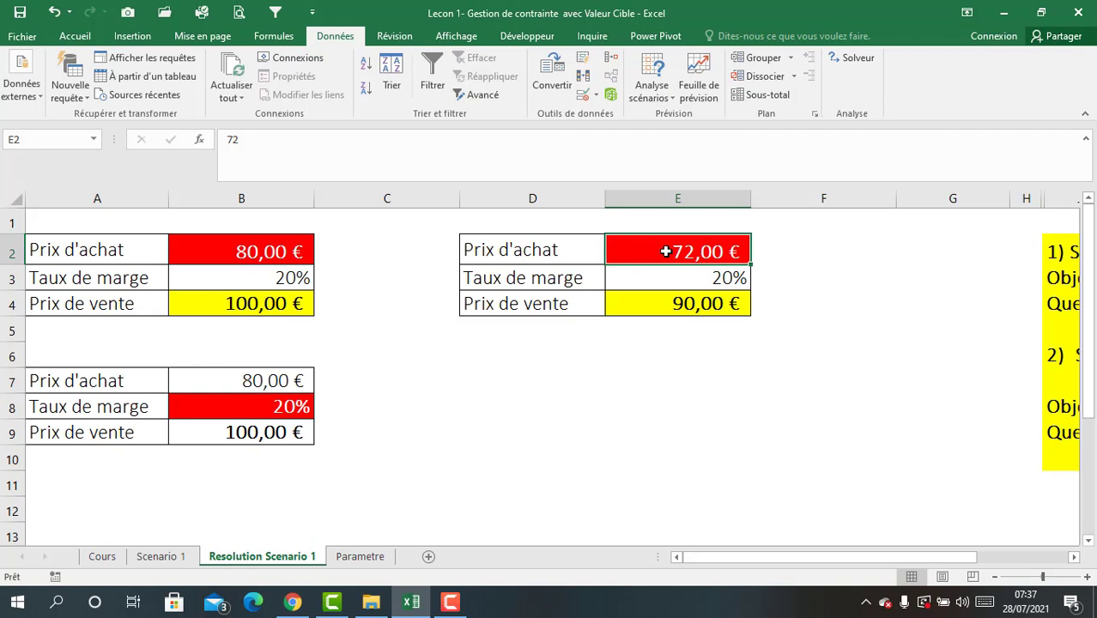
click(572, 349)
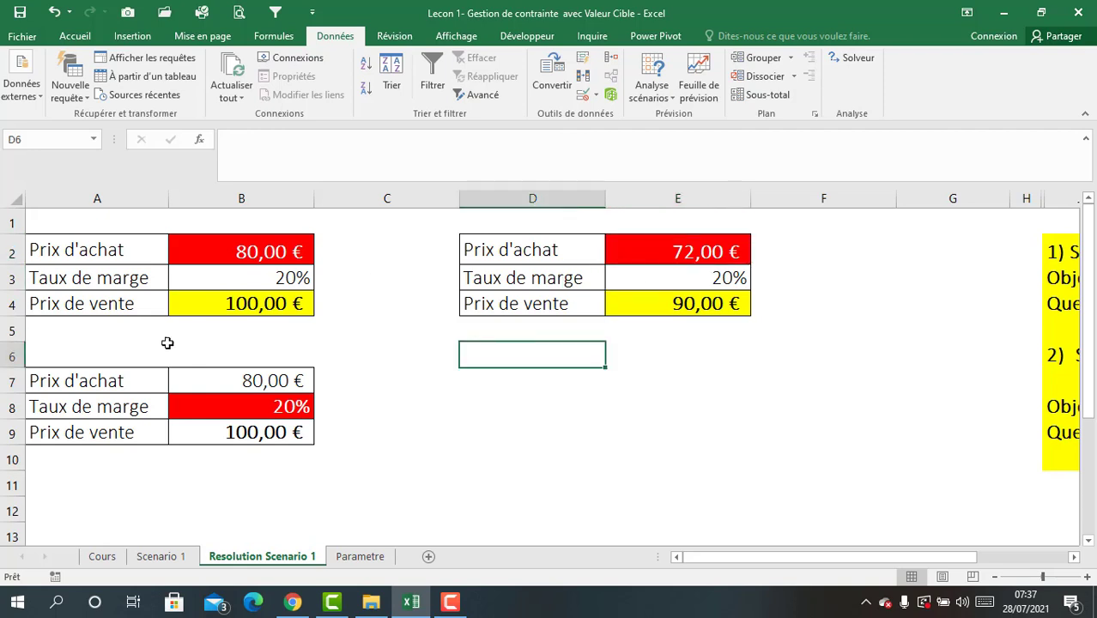
Copy the second price table, A7:B9, to a new location starting at D7.
drag(70, 380, 247, 436)
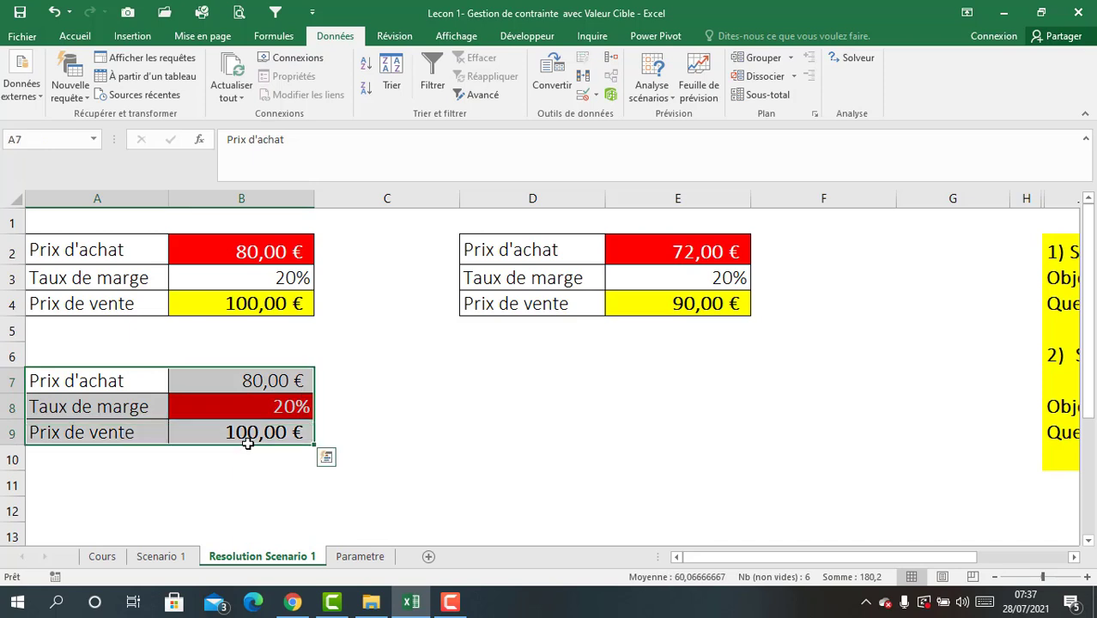
key(ctrl+c)
click(512, 375)
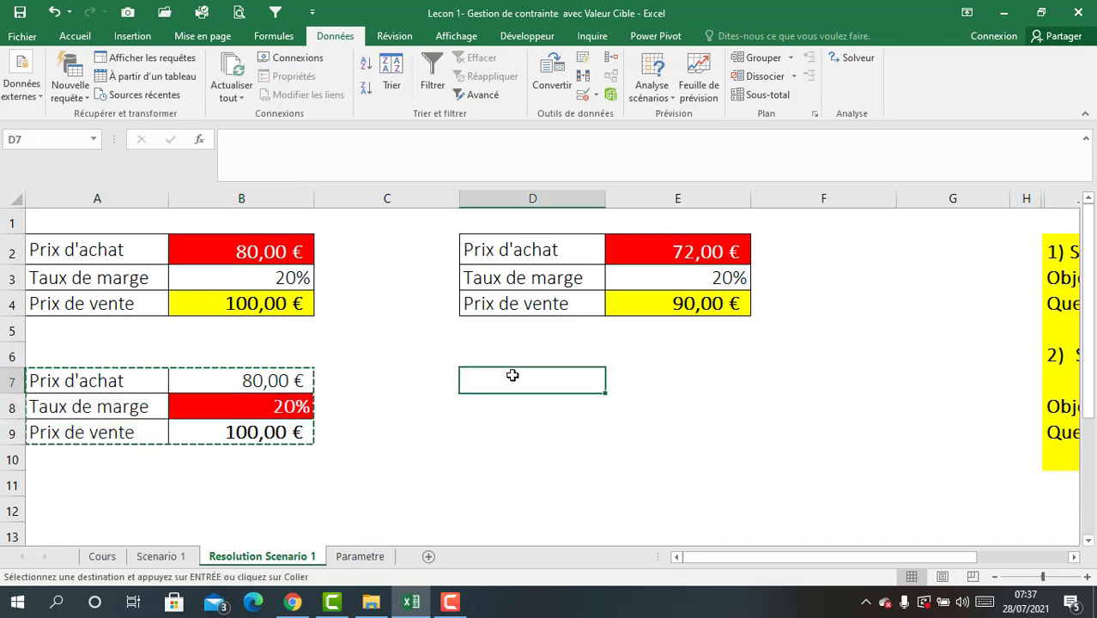
key(ctrl+v)
click(677, 431)
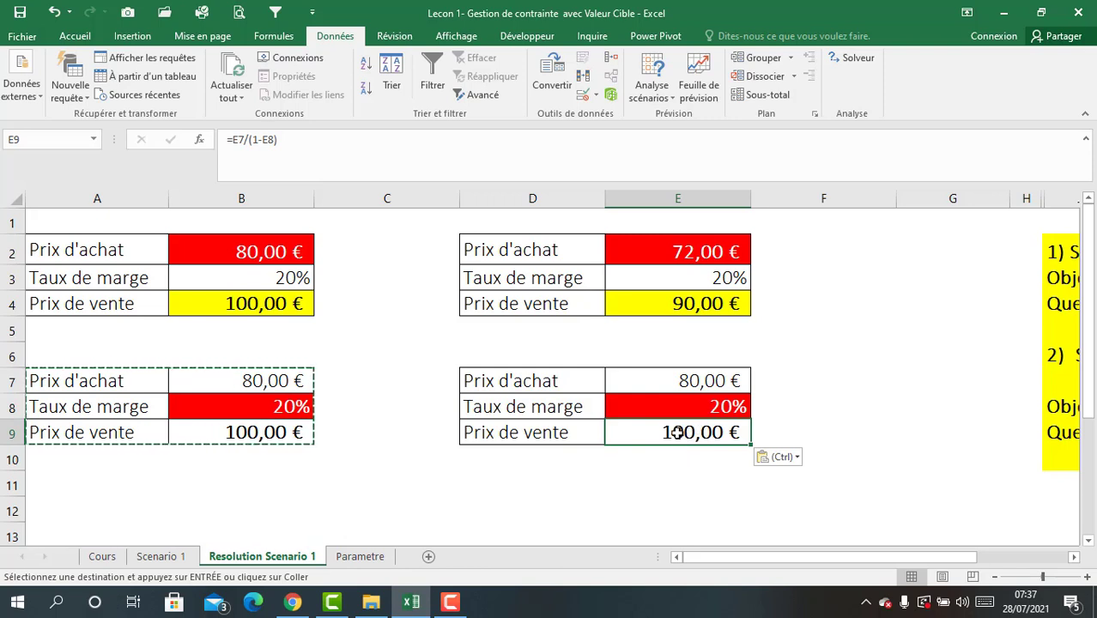
key(Escape)
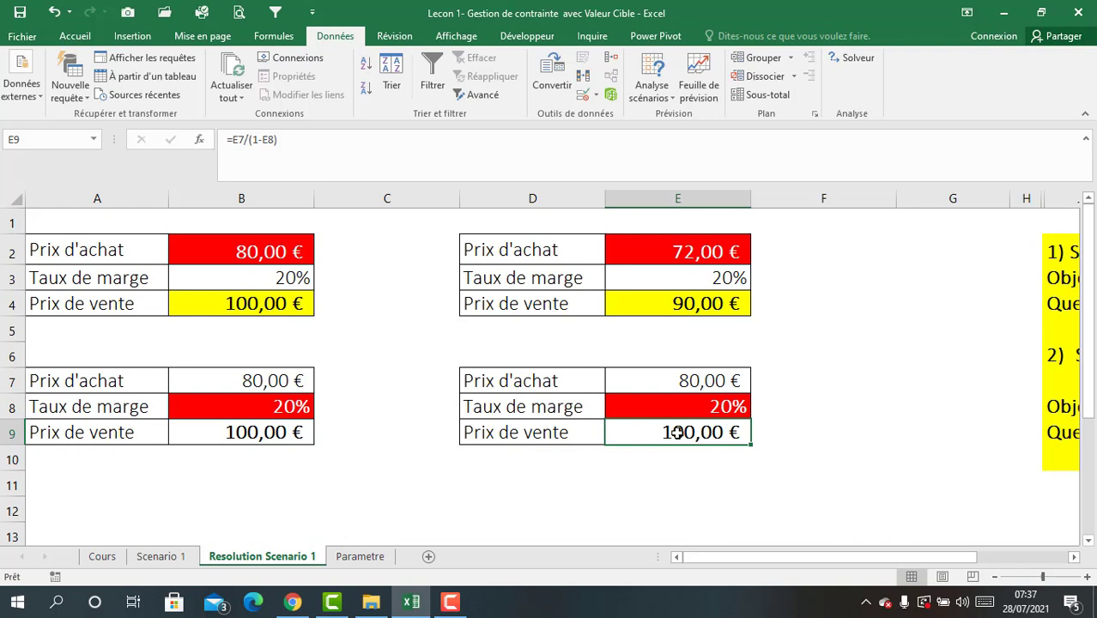
Review the purchase price, margin rate and selling price formula in the copied second table, E7:E9.
click(695, 380)
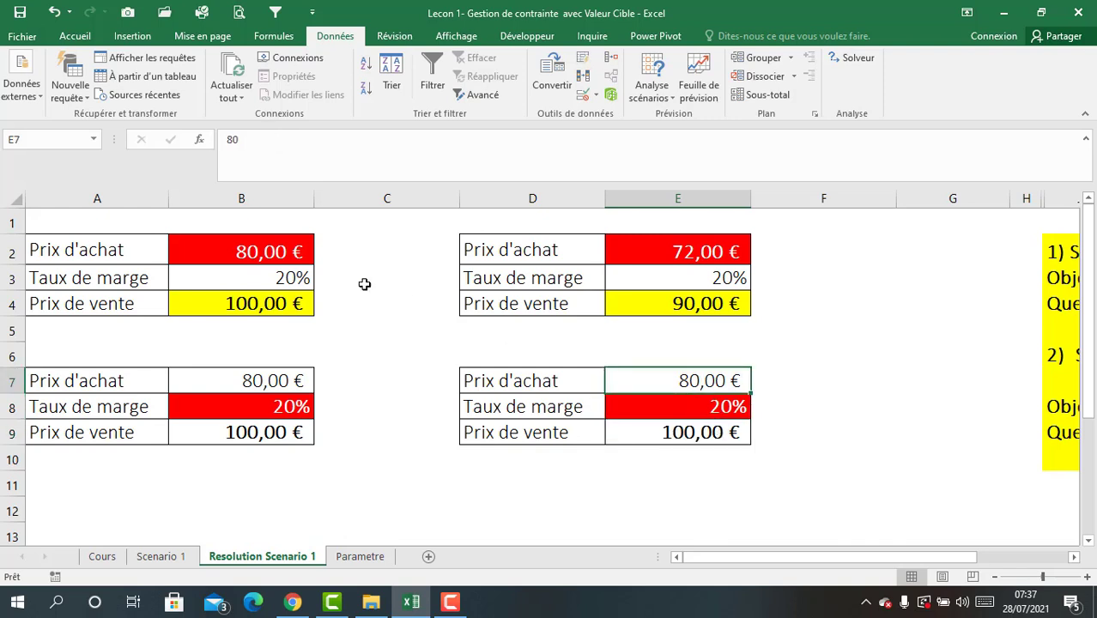
click(667, 403)
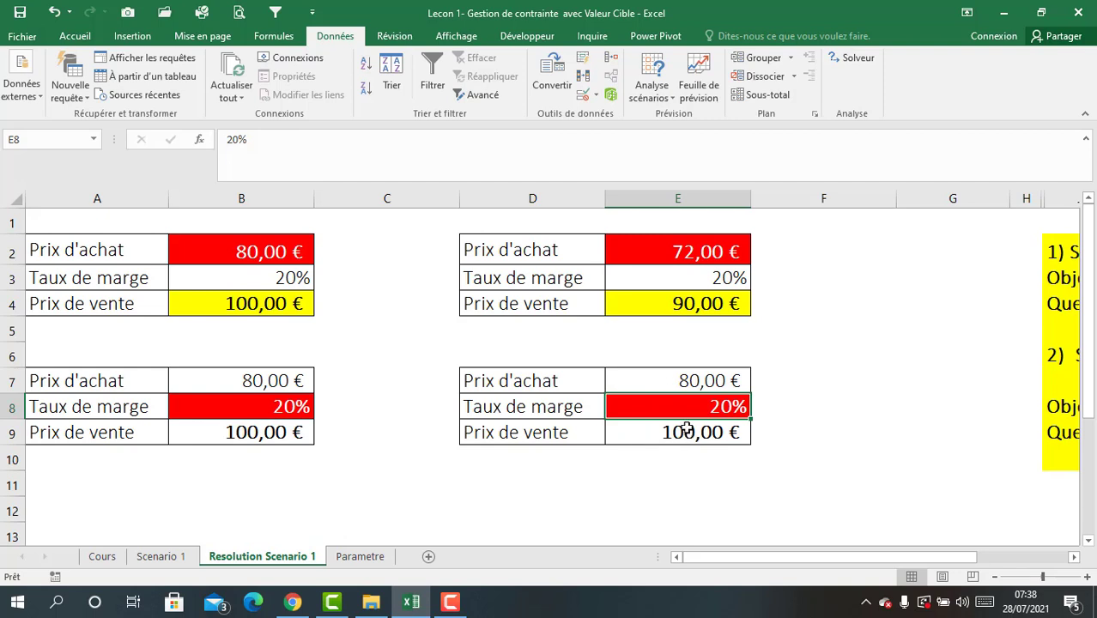
click(671, 376)
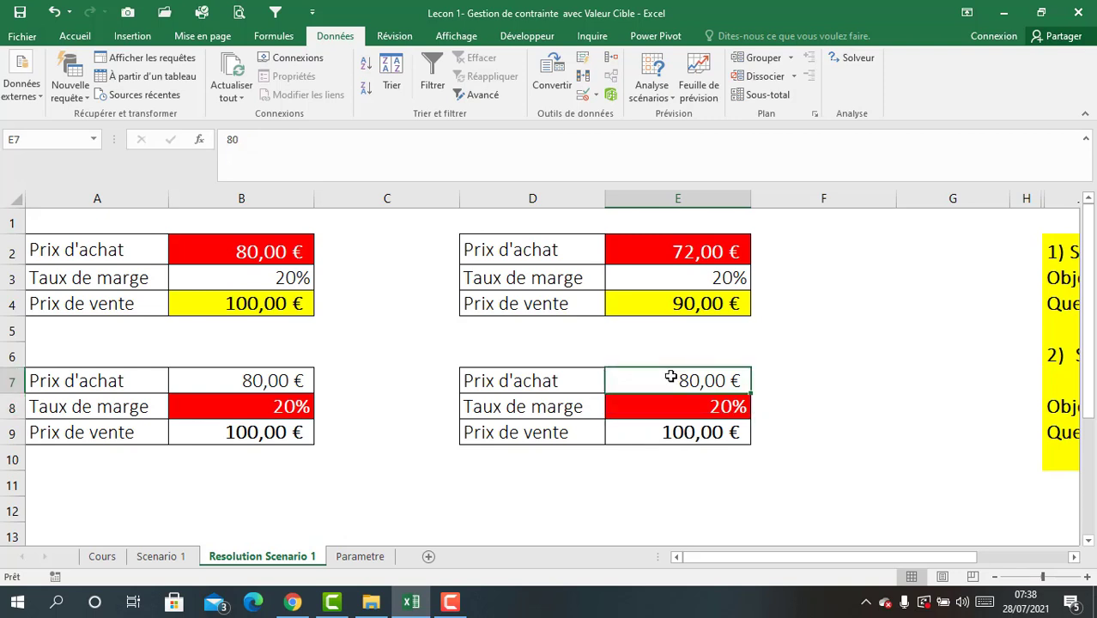
click(652, 433)
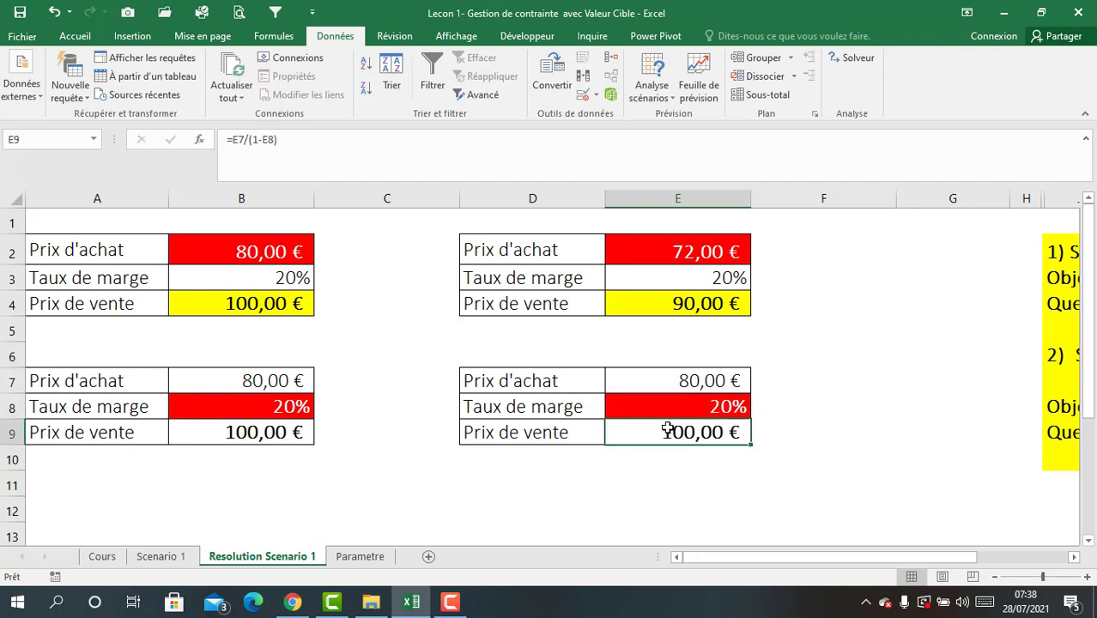
click(680, 410)
Run Goal Seek (Valeur cible) to bring the selling price in E9 to 90 by changing the margin rate in E8, and keep the result.
click(676, 429)
click(651, 91)
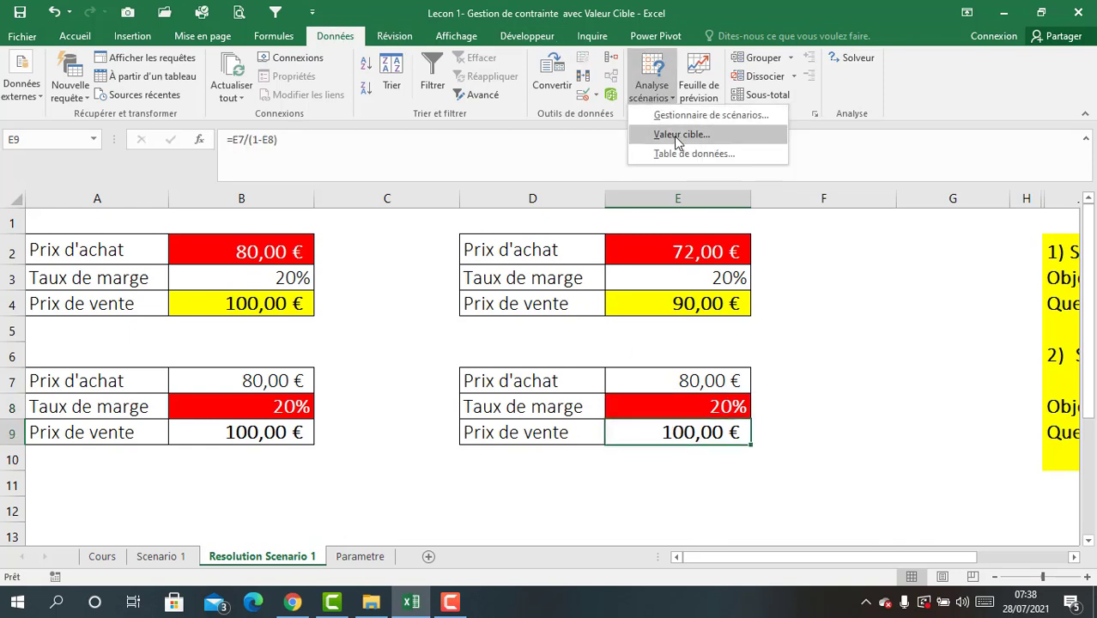
click(674, 136)
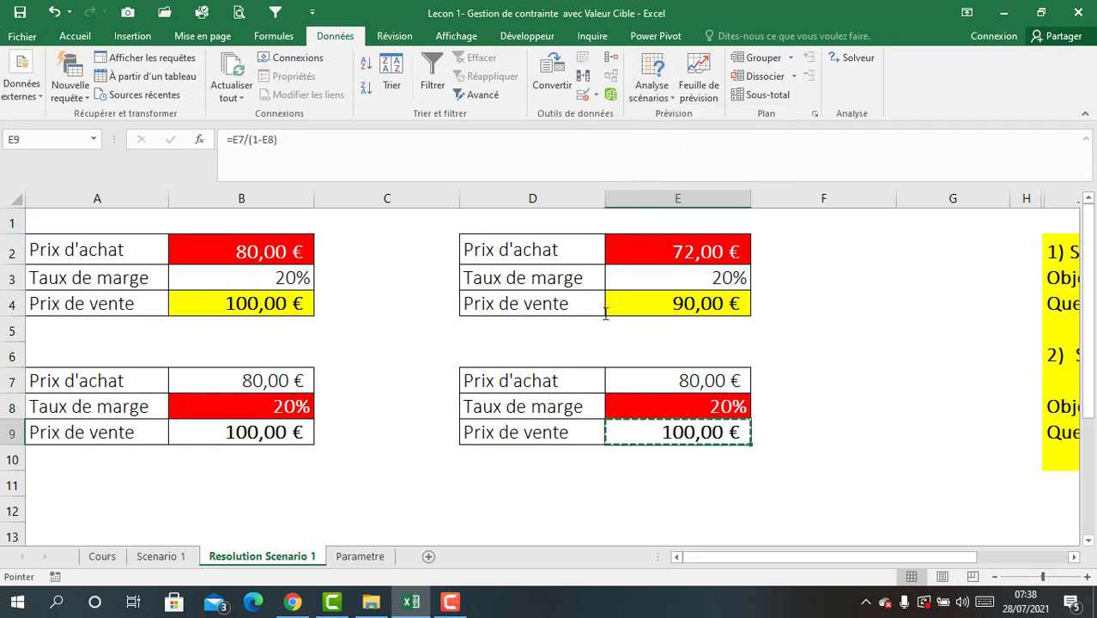
click(668, 435)
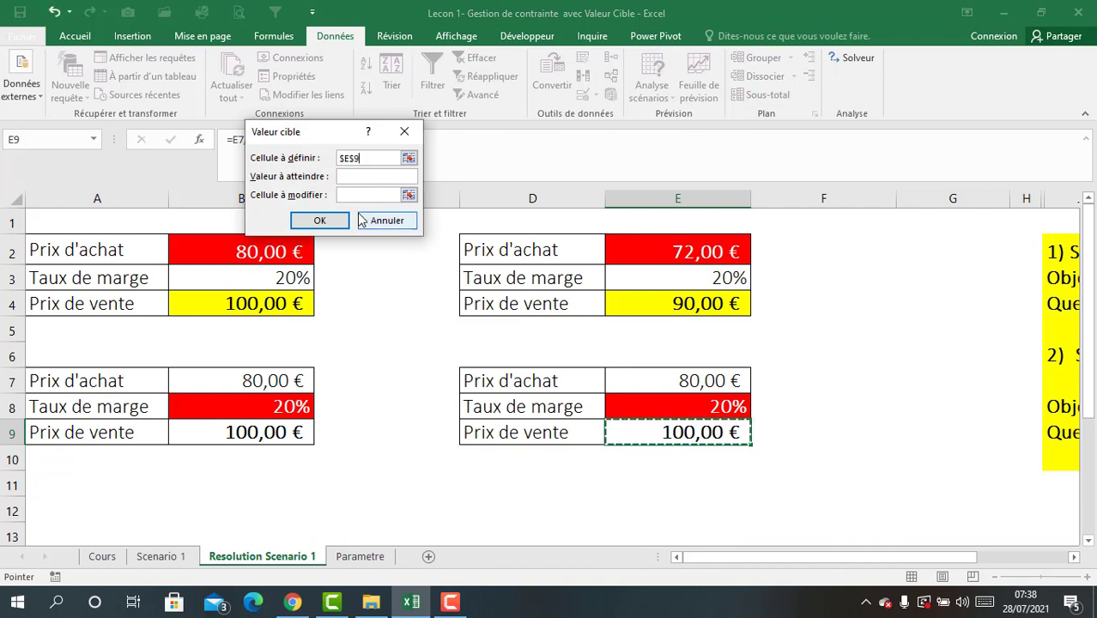
click(351, 177)
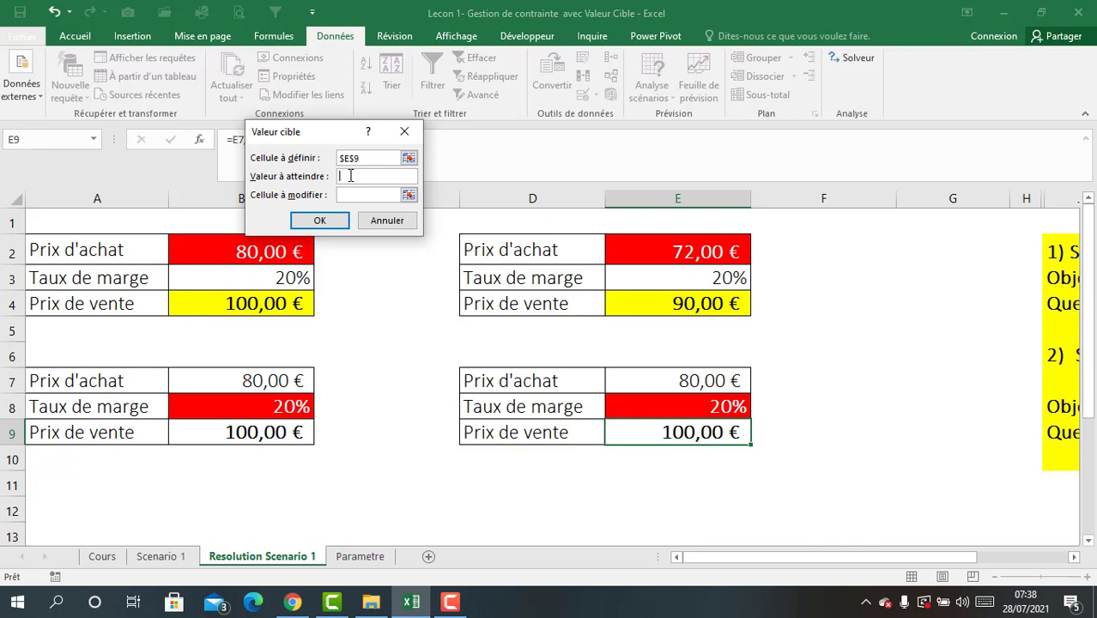
text(90)
click(350, 196)
click(654, 409)
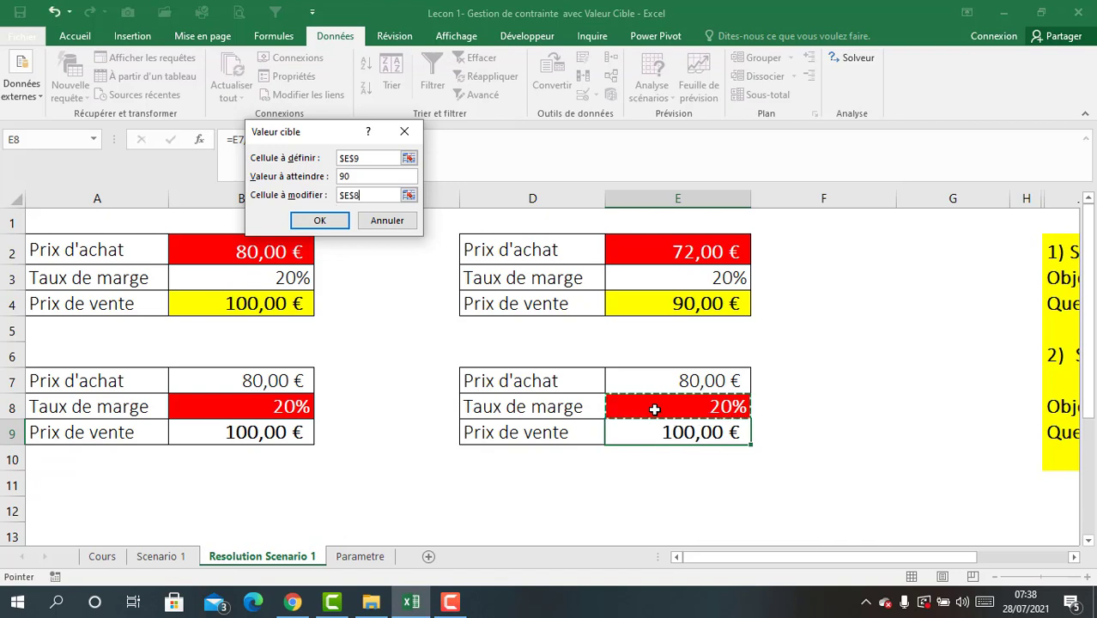
key(Return)
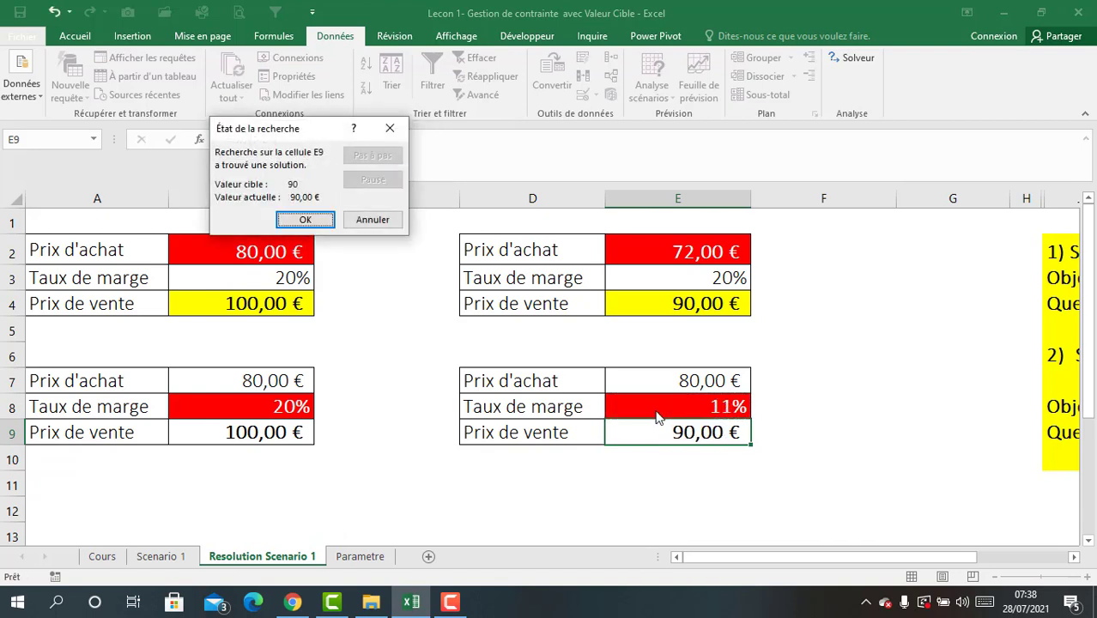
click(314, 220)
Examine the solved values in E7:E9 and compare the two solved tables, D2:E4 and D7:E9.
click(677, 494)
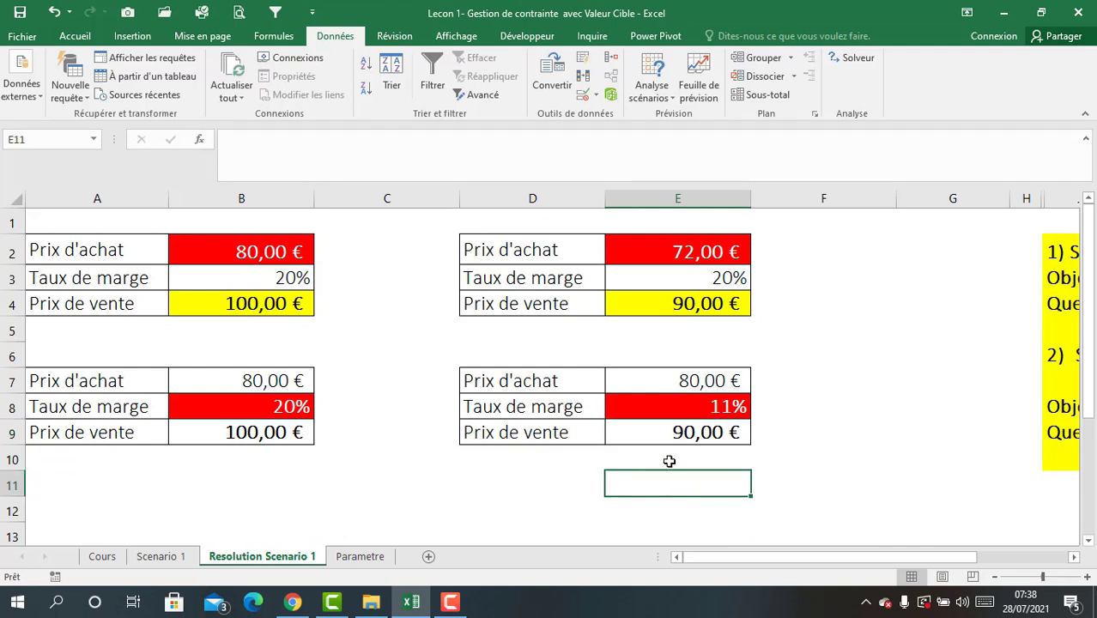
click(680, 381)
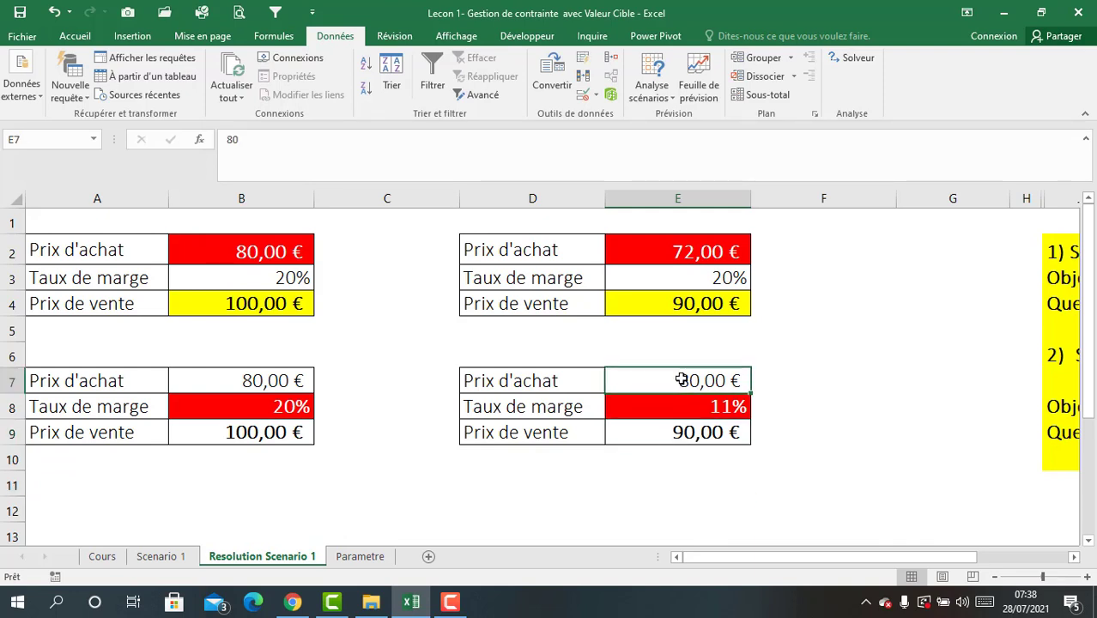
click(641, 432)
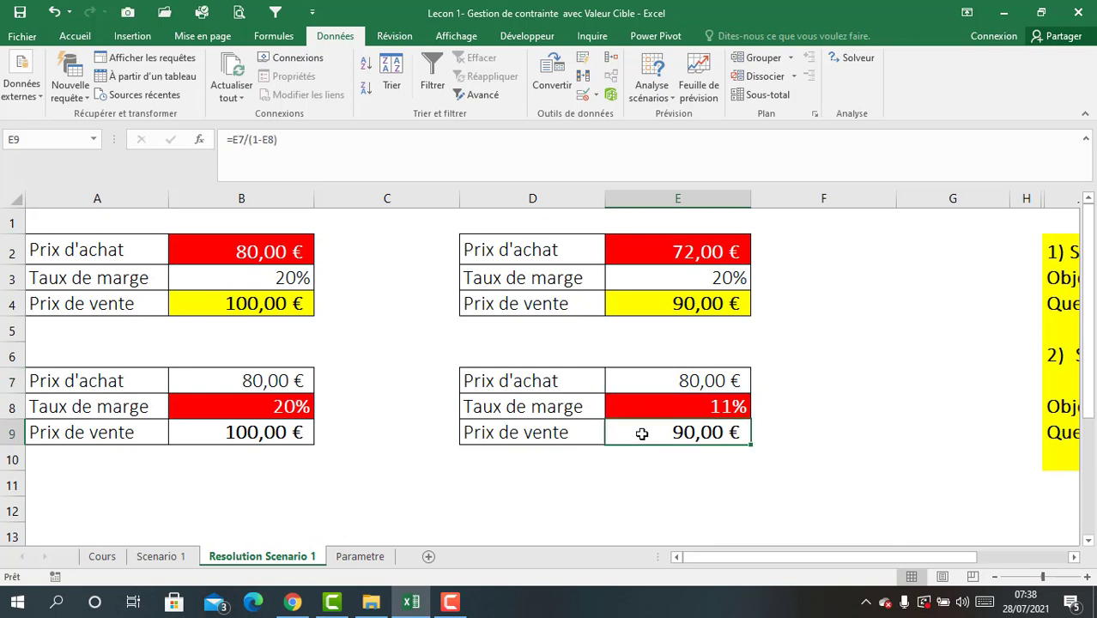
click(678, 406)
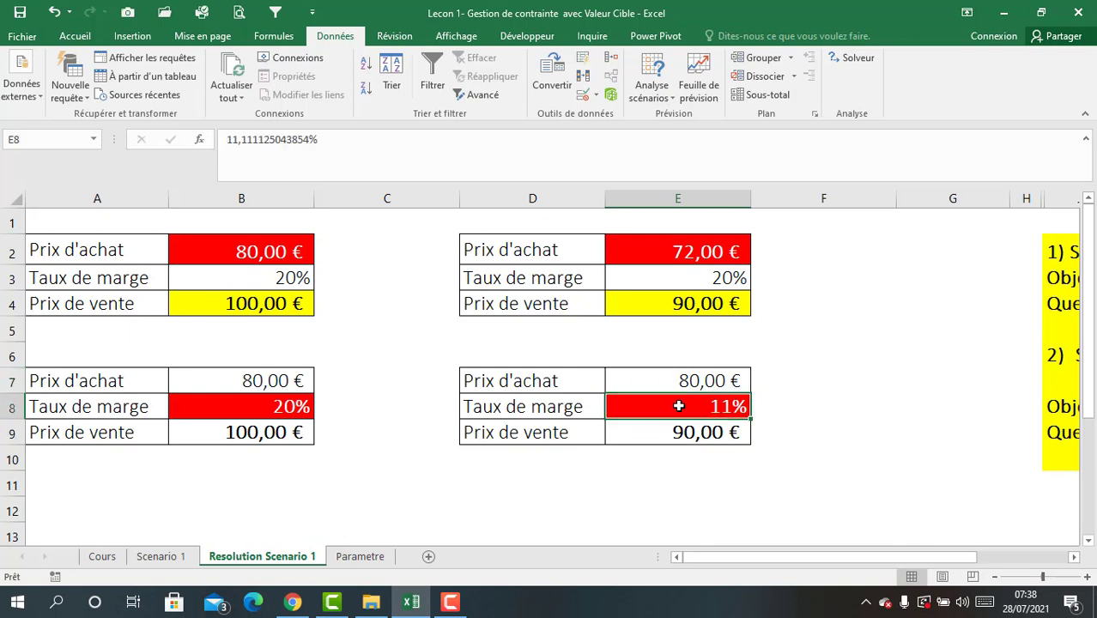
click(655, 498)
drag(556, 214, 804, 477)
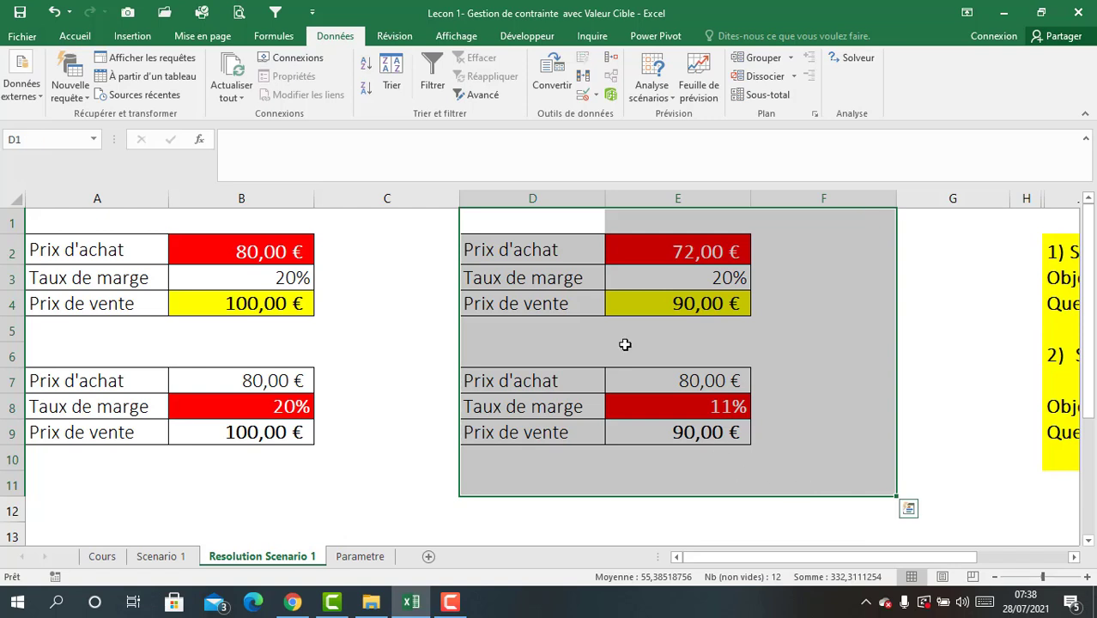
drag(563, 243, 709, 314)
drag(557, 380, 677, 429)
click(556, 494)
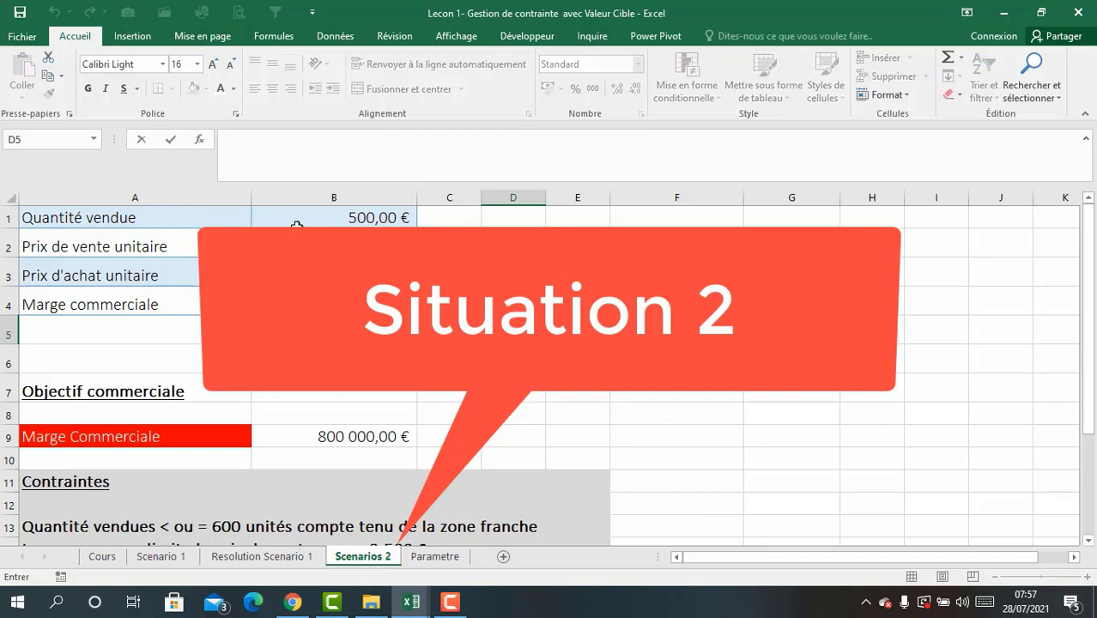
On the Scenarios 2 sheet, examine the quantity sold, unit prices and the commercial margin formula in B4, leaving the formula unchanged.
click(317, 218)
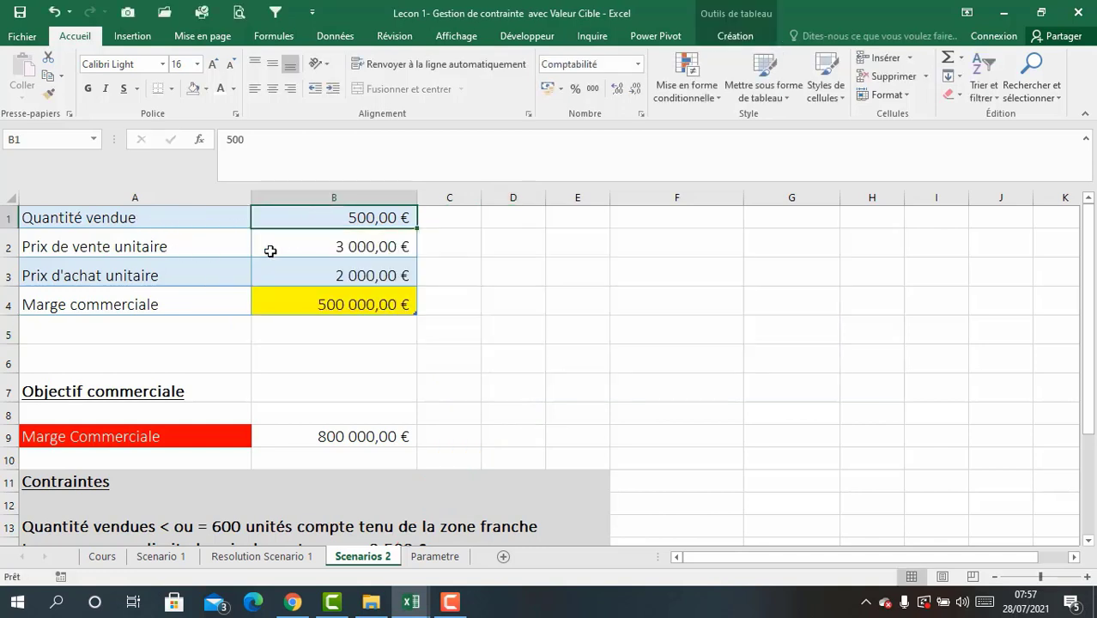
click(318, 249)
click(110, 277)
click(318, 280)
click(123, 297)
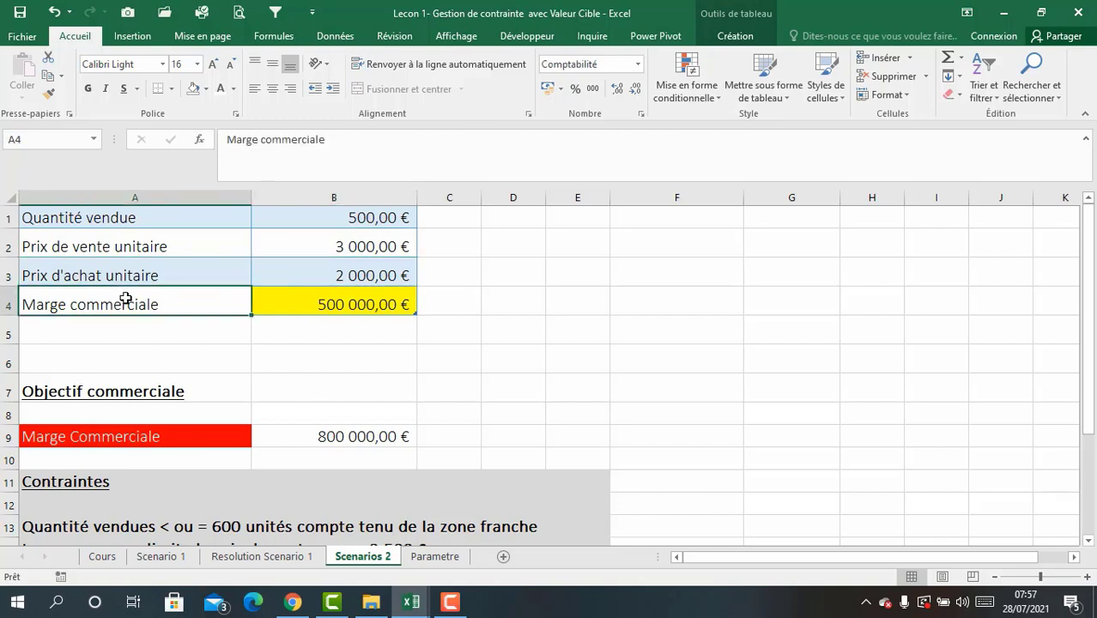
click(354, 306)
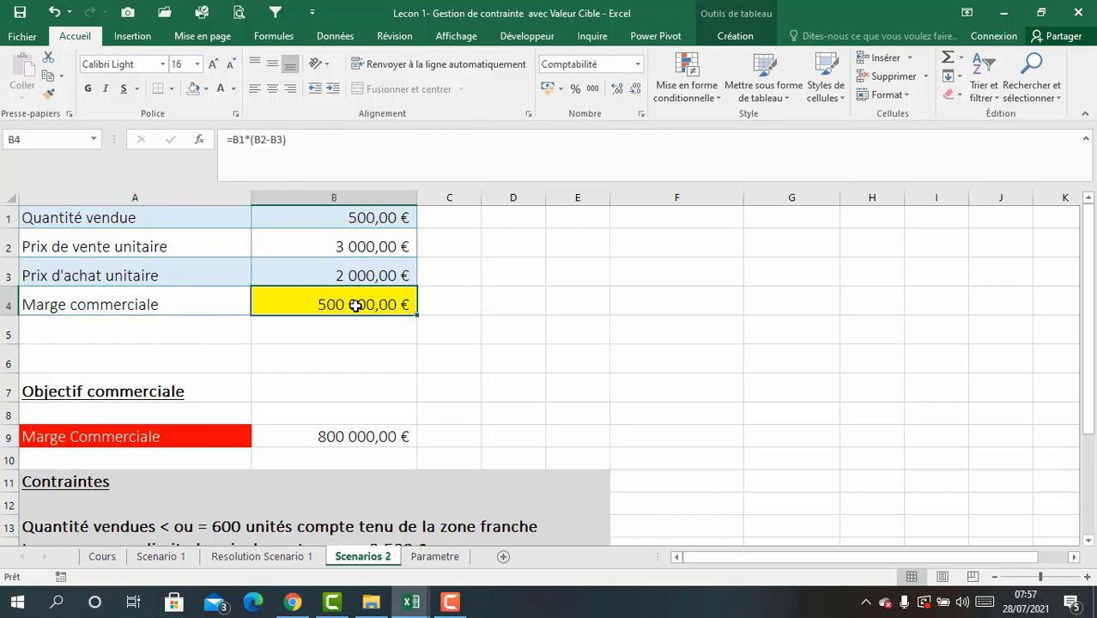
double_click(355, 306)
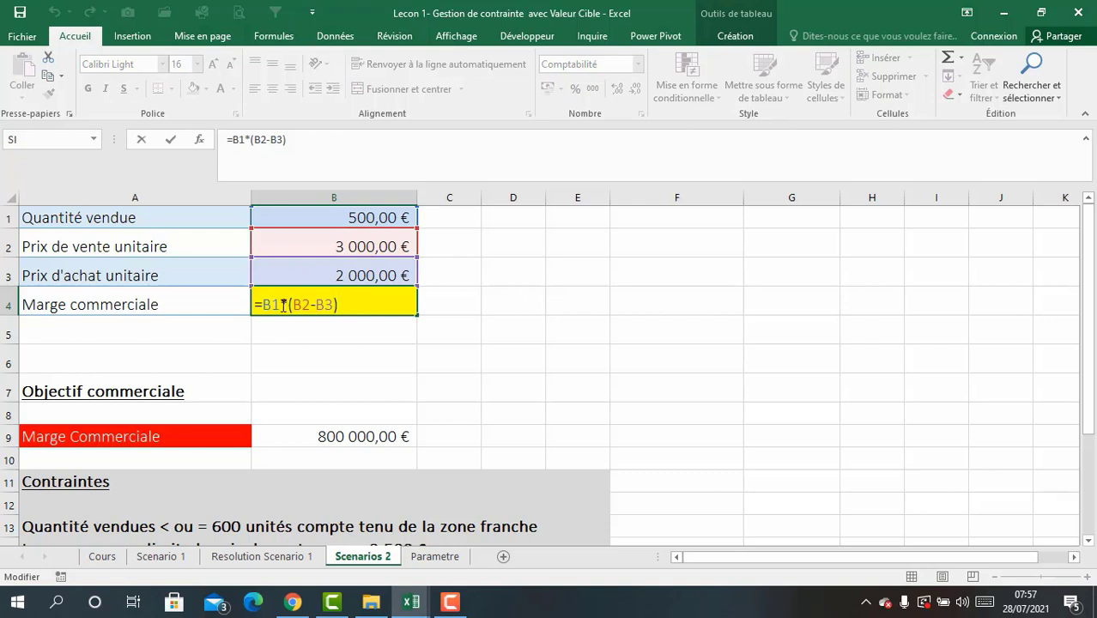
drag(292, 305, 326, 307)
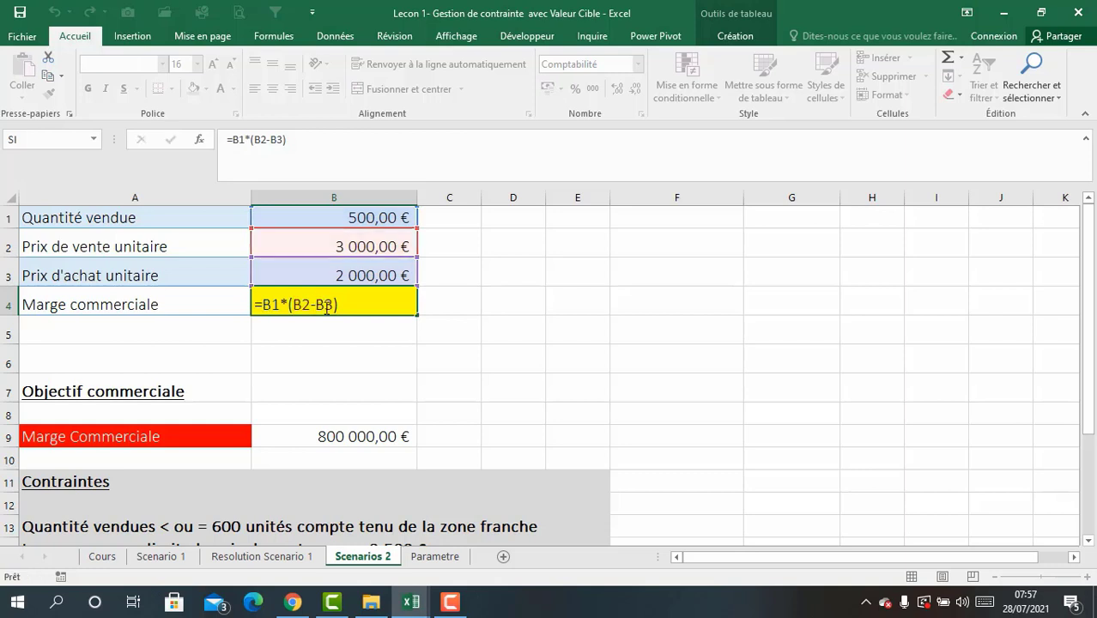
key(Return)
click(326, 307)
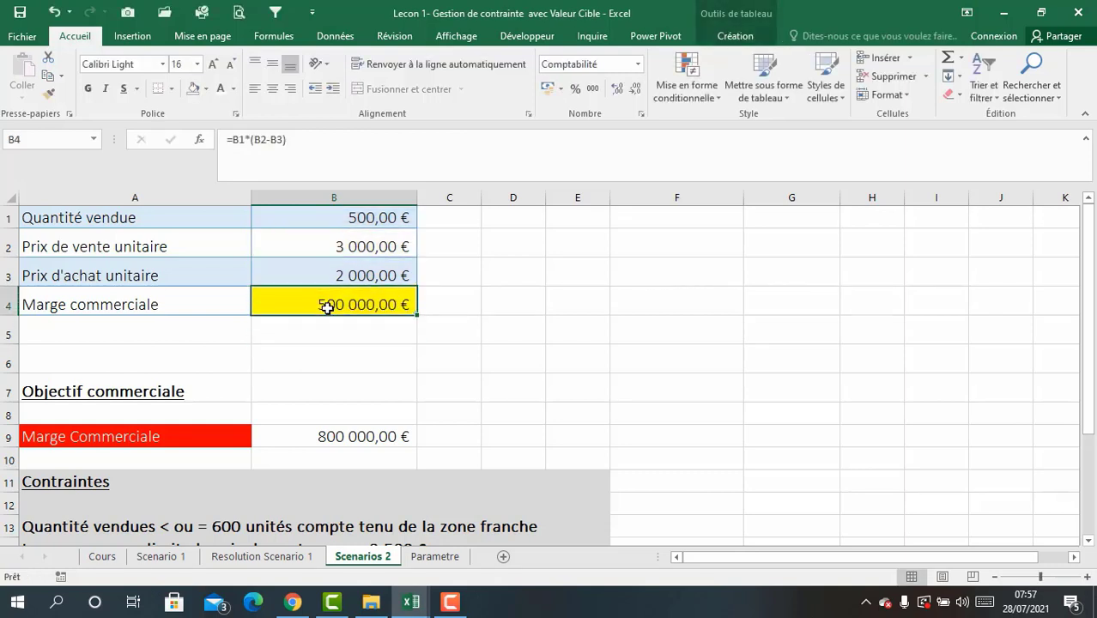
Compare the commercial margin objective in B9 with the quantity, unit prices and margin formula in B1:B4.
click(322, 430)
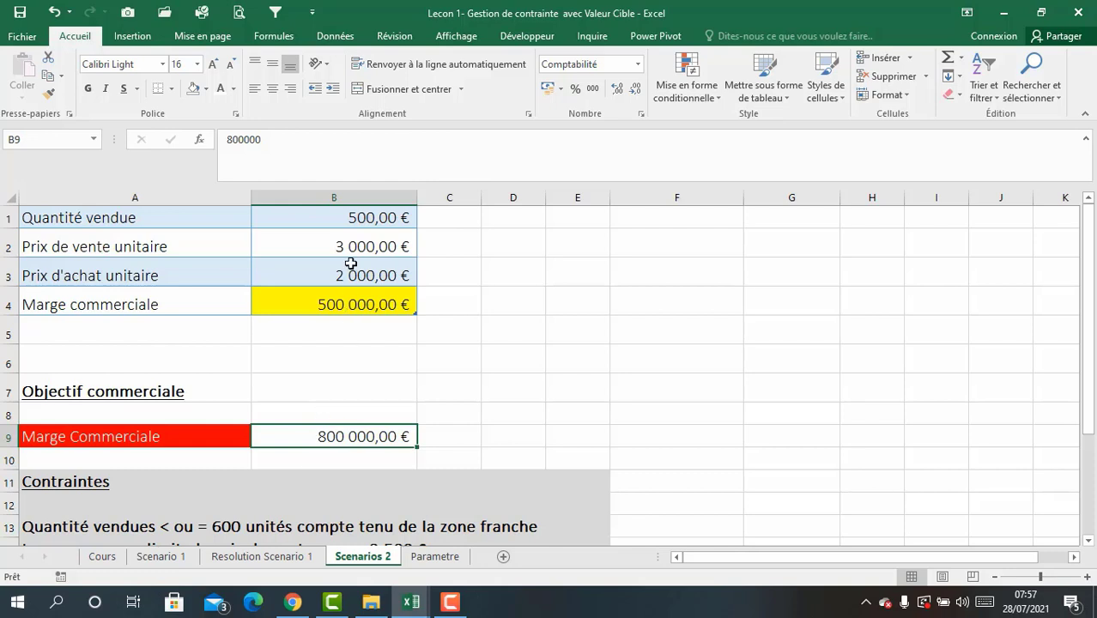
click(369, 220)
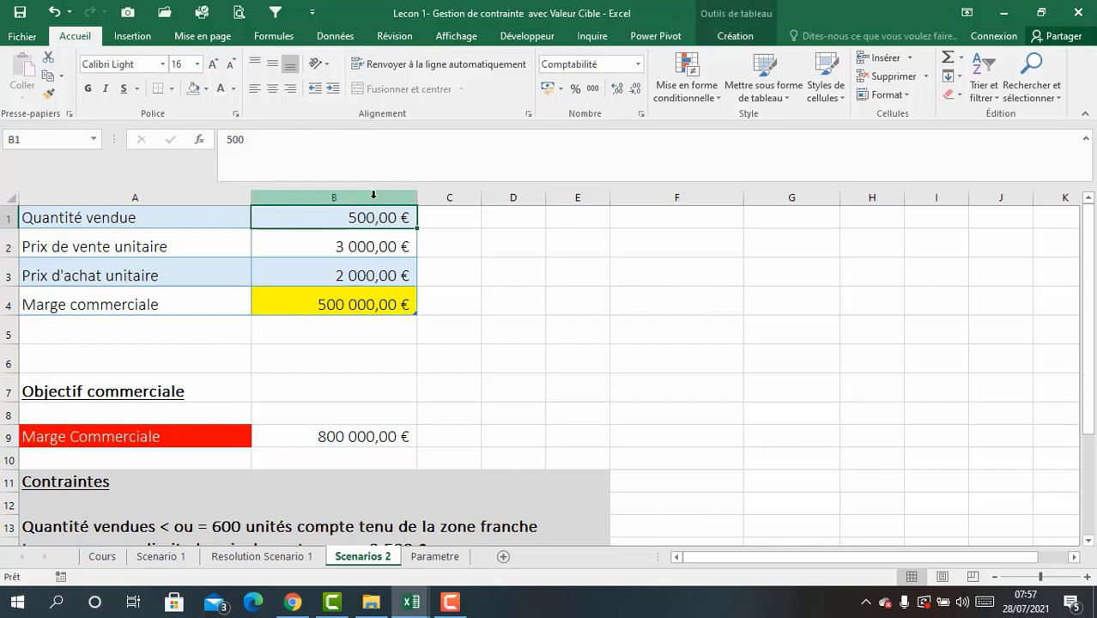
click(312, 243)
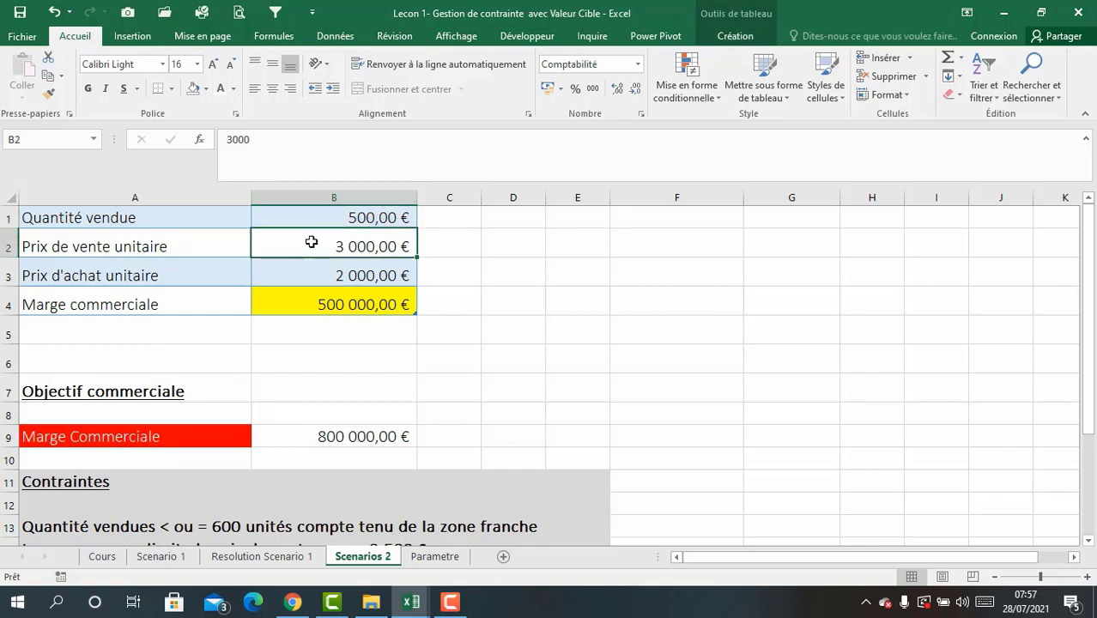
click(291, 269)
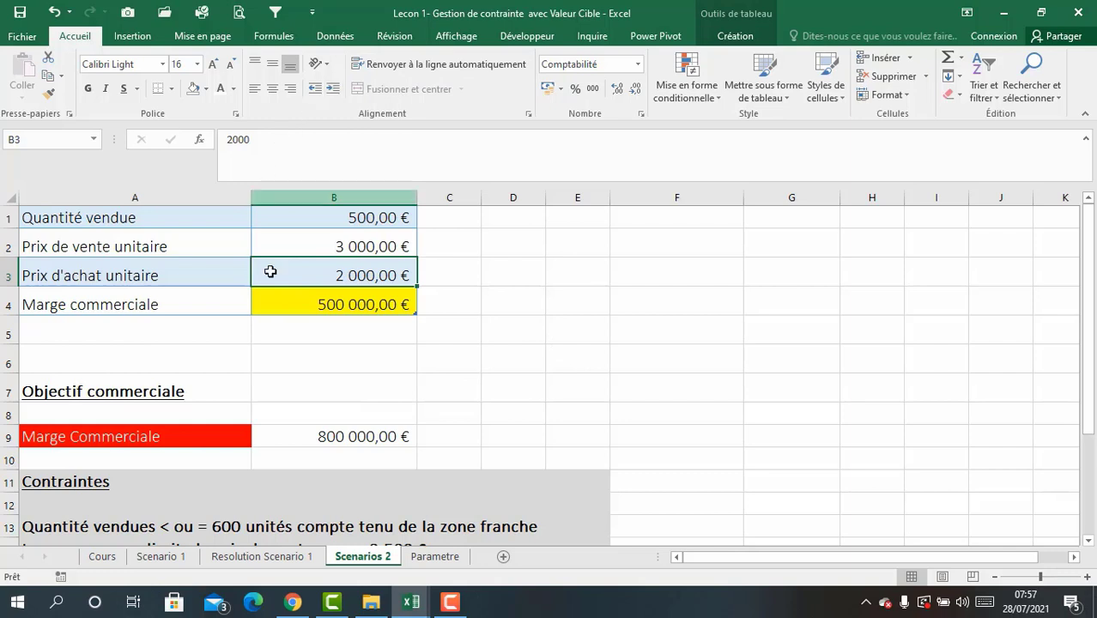
click(315, 435)
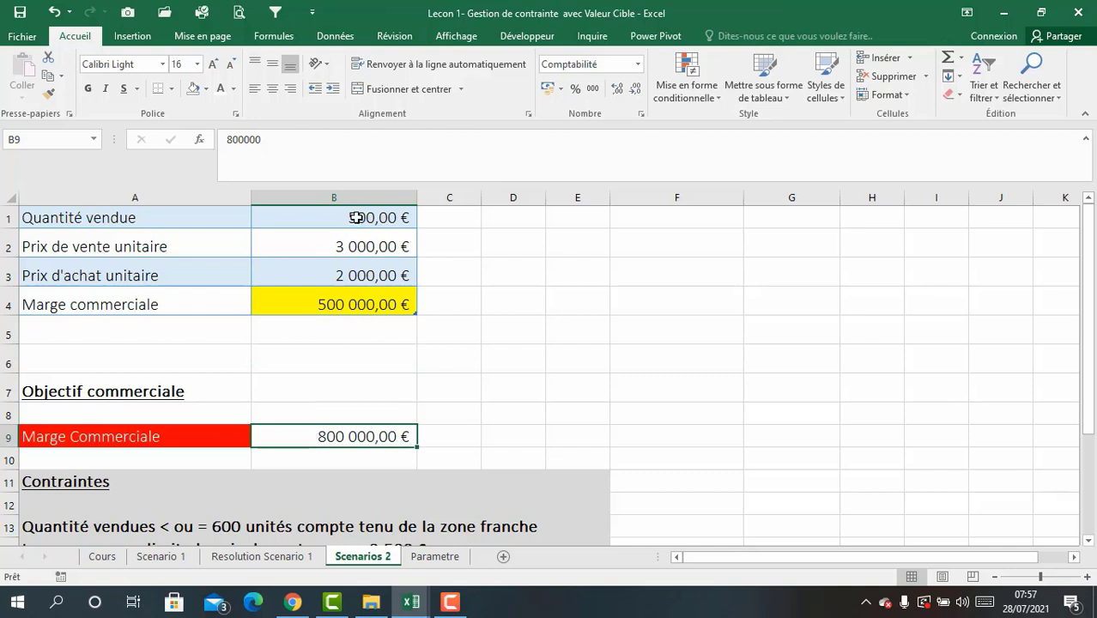
click(355, 218)
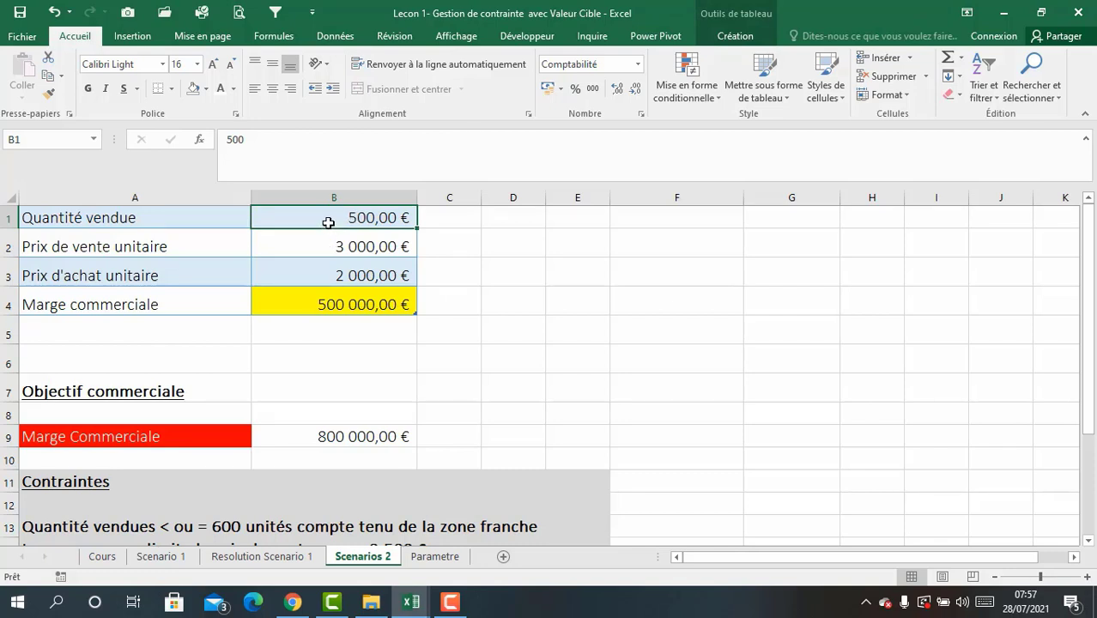
click(326, 246)
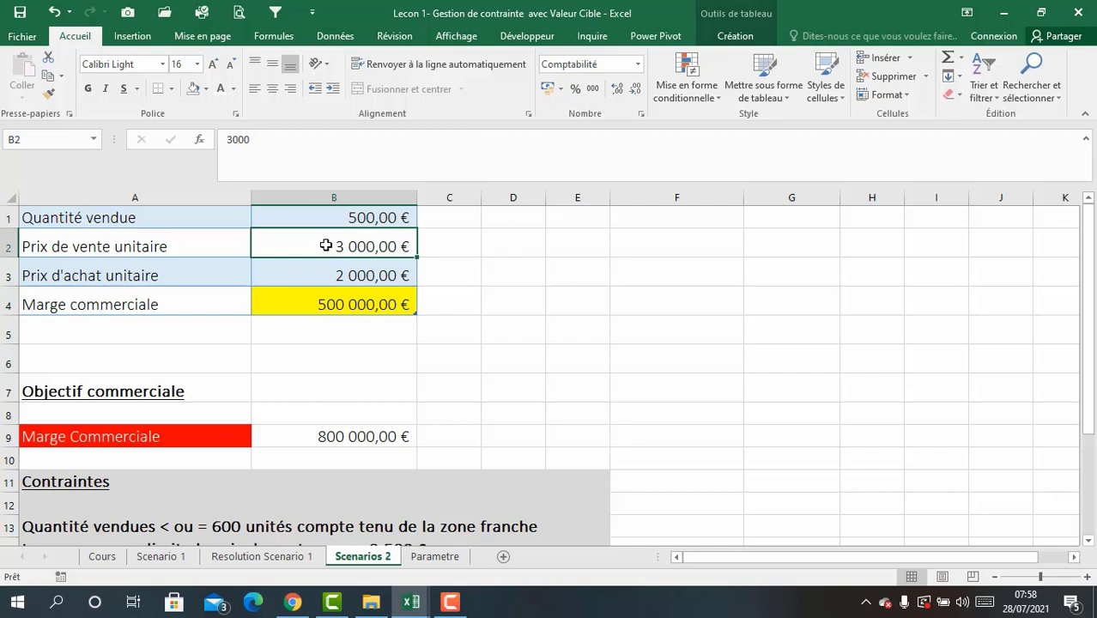
click(331, 280)
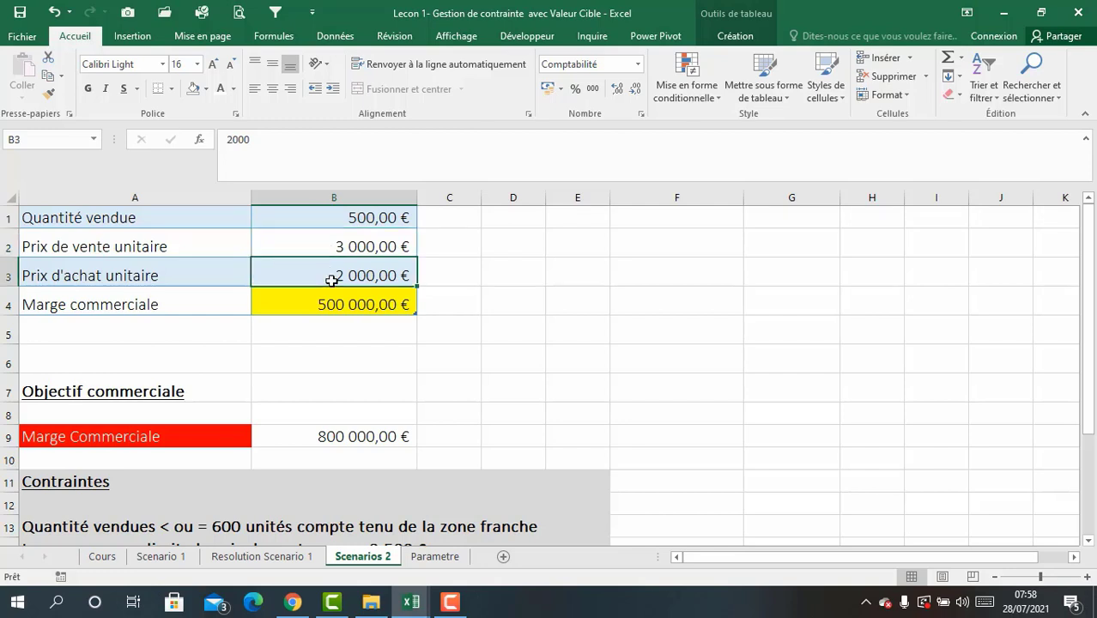
click(330, 305)
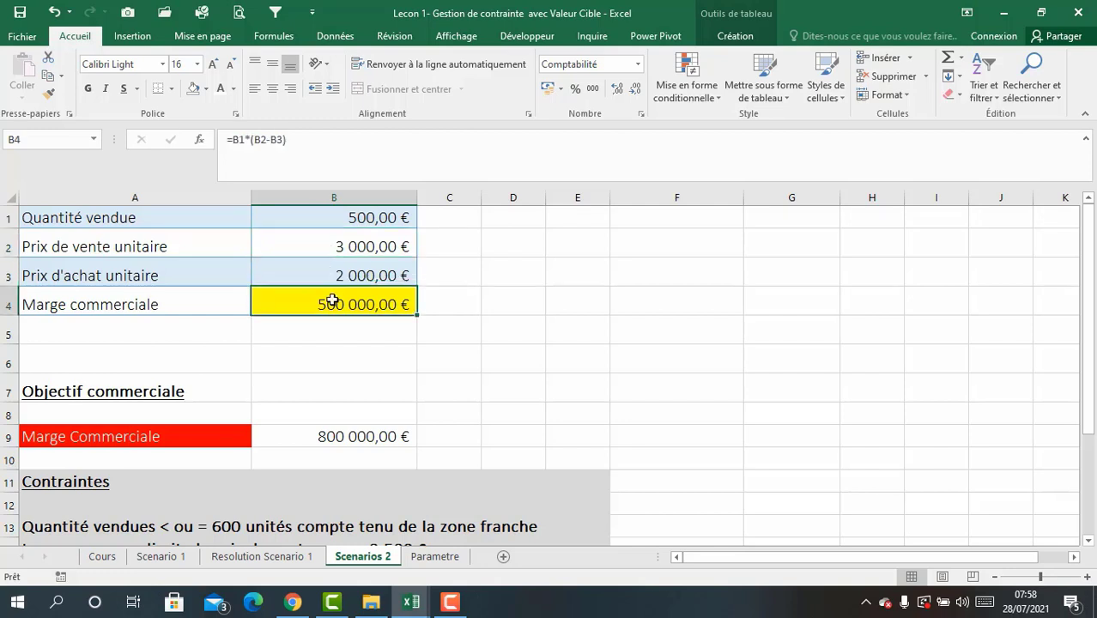
Examine the commercial margin objective in B9 and compare the quantity constraint in A13 with the quantity sold in B1.
click(316, 427)
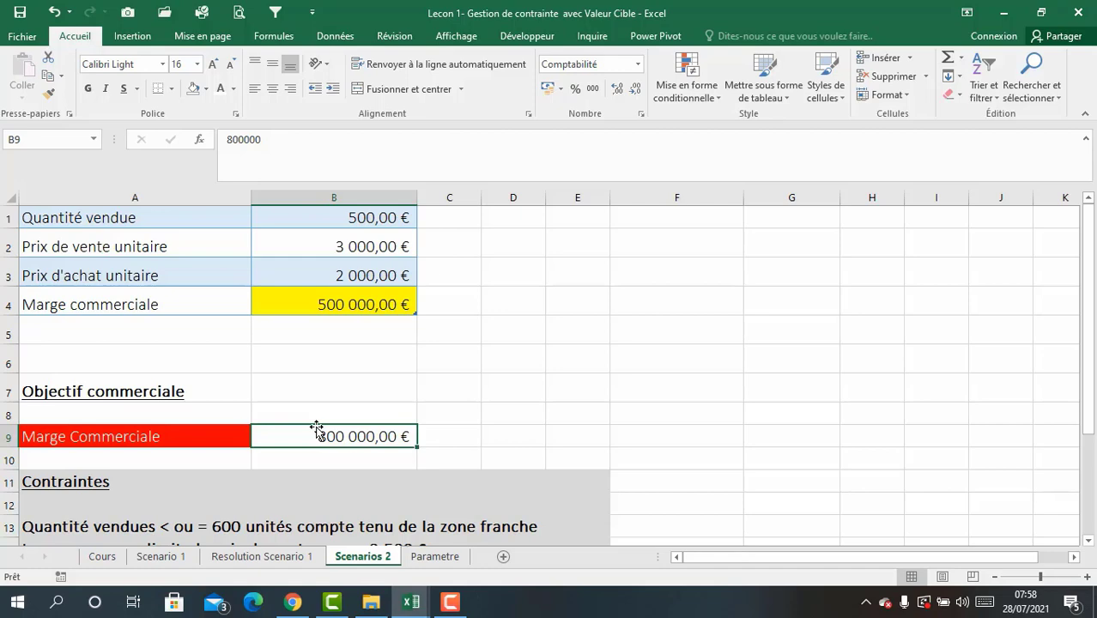
scroll(317, 429, down, 2)
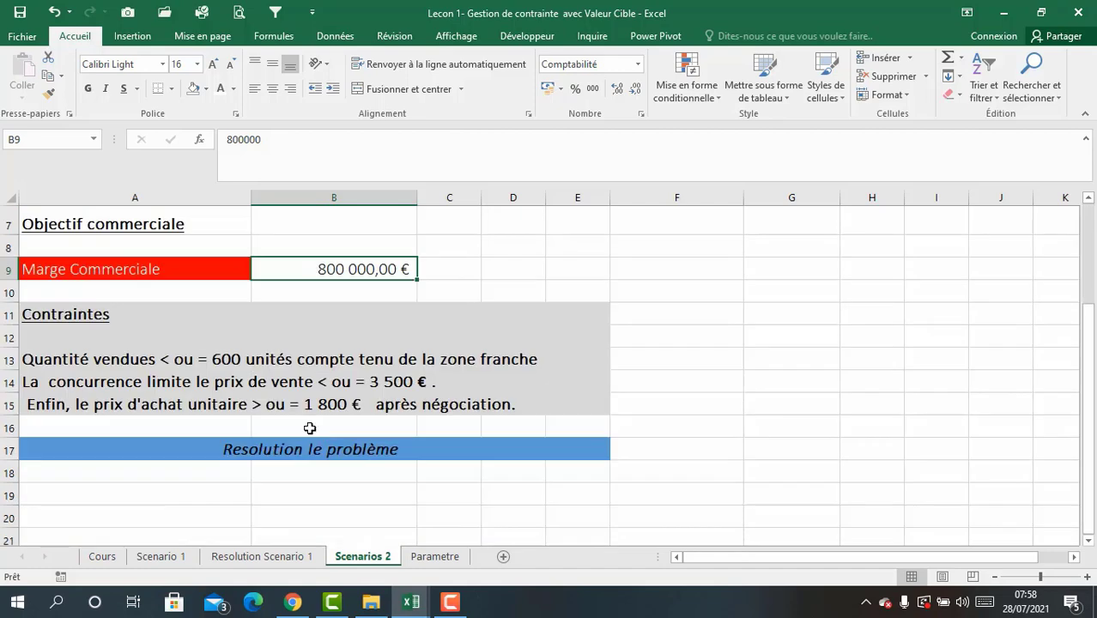
click(45, 314)
click(44, 360)
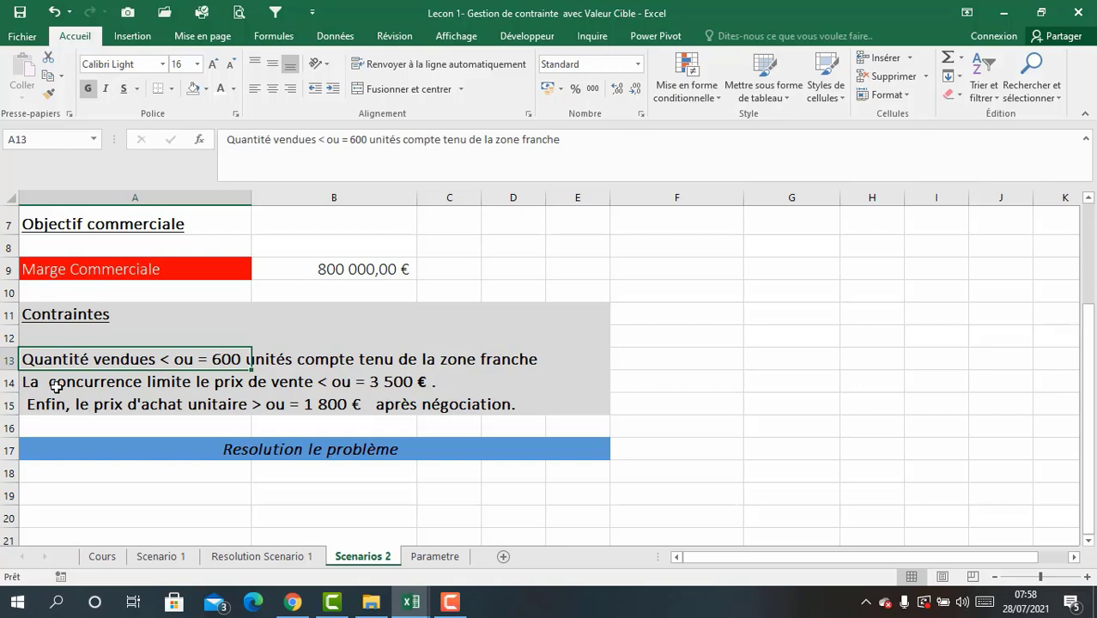
scroll(55, 387, up, 1)
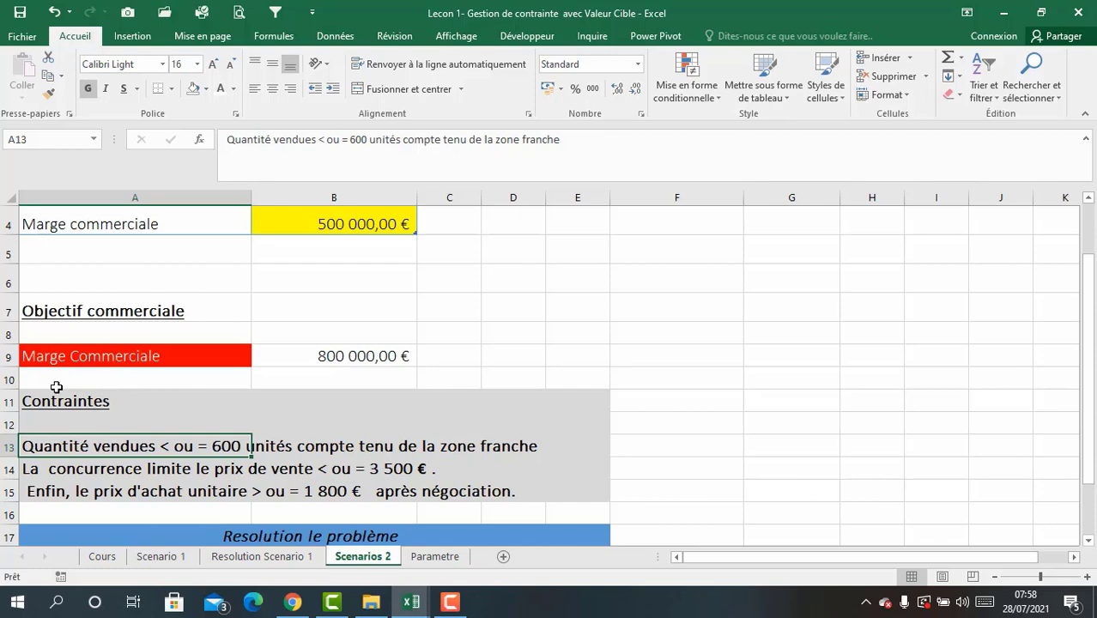
scroll(171, 421, up, 1)
scroll(171, 423, down, 1)
scroll(172, 426, up, 1)
click(298, 216)
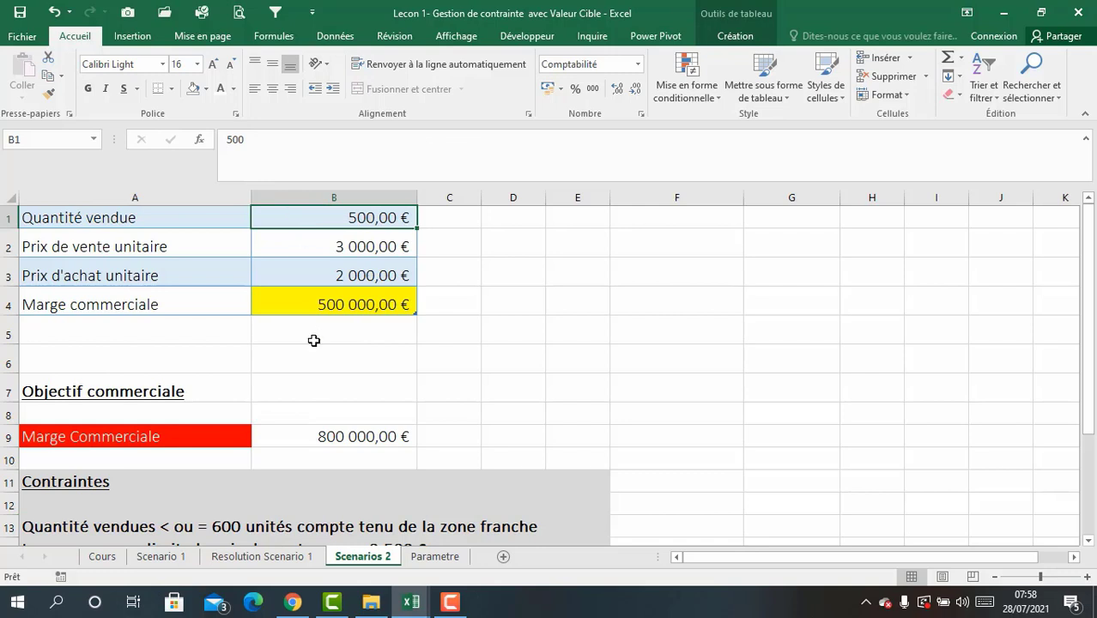
Compare the competition limit on the selling price in A14 with the unit selling price in B2.
scroll(312, 340, down, 2)
click(67, 384)
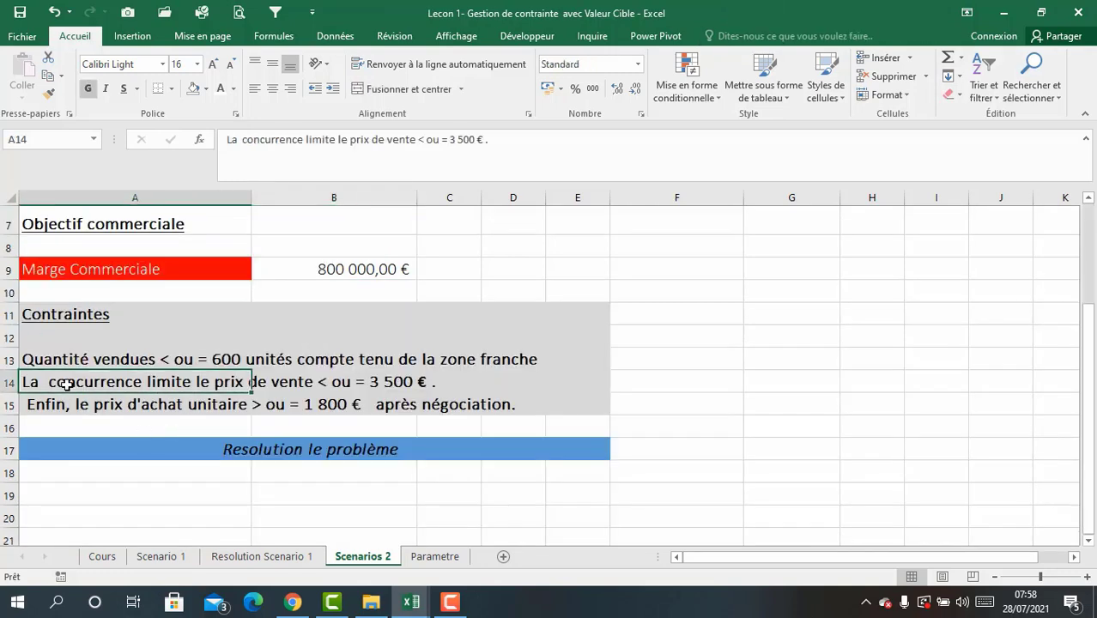
scroll(66, 385, up, 2)
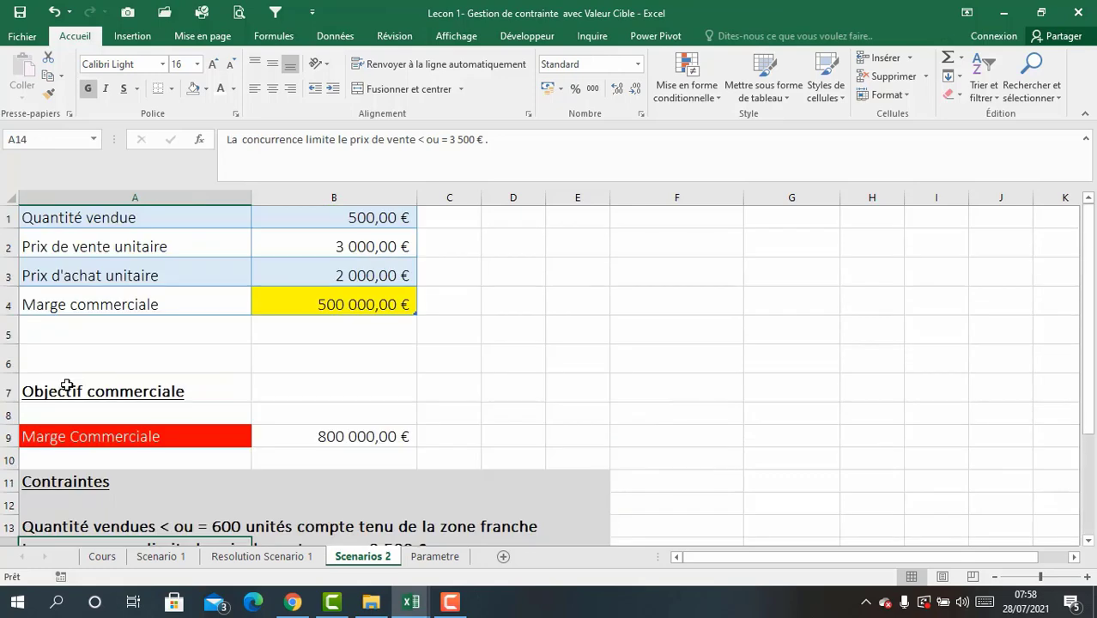
click(314, 248)
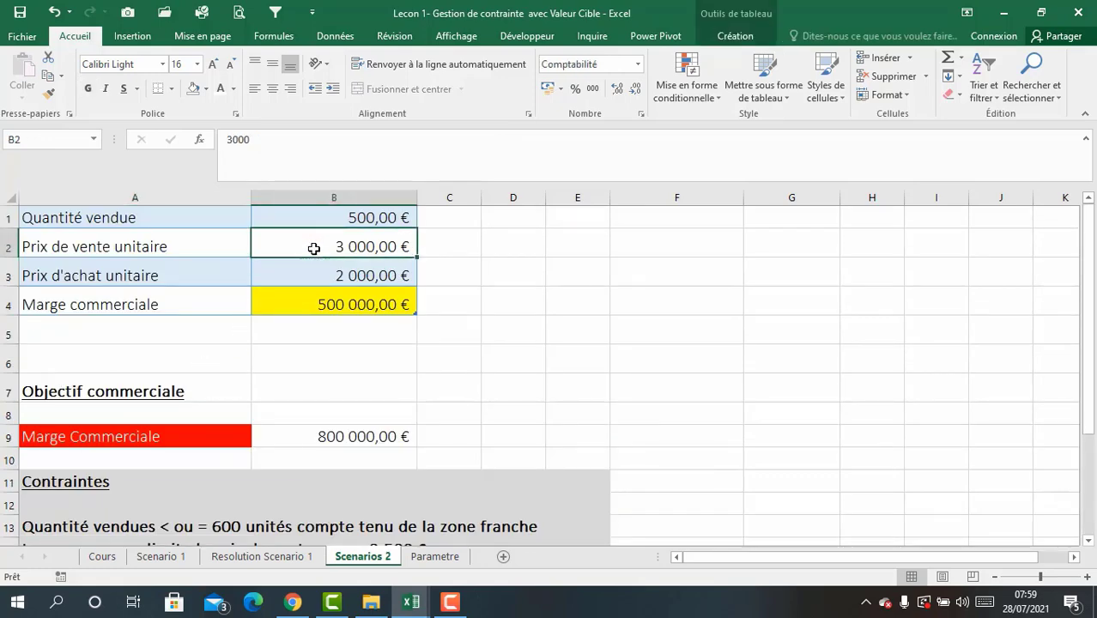
scroll(314, 248, down, 3)
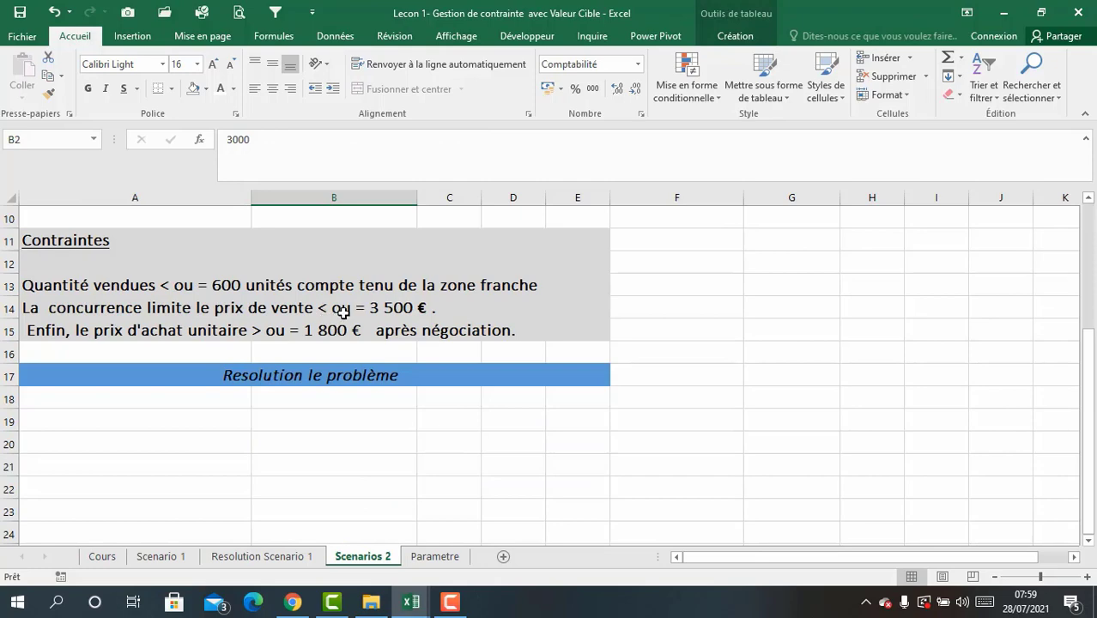
scroll(334, 314, up, 3)
scroll(342, 313, down, 2)
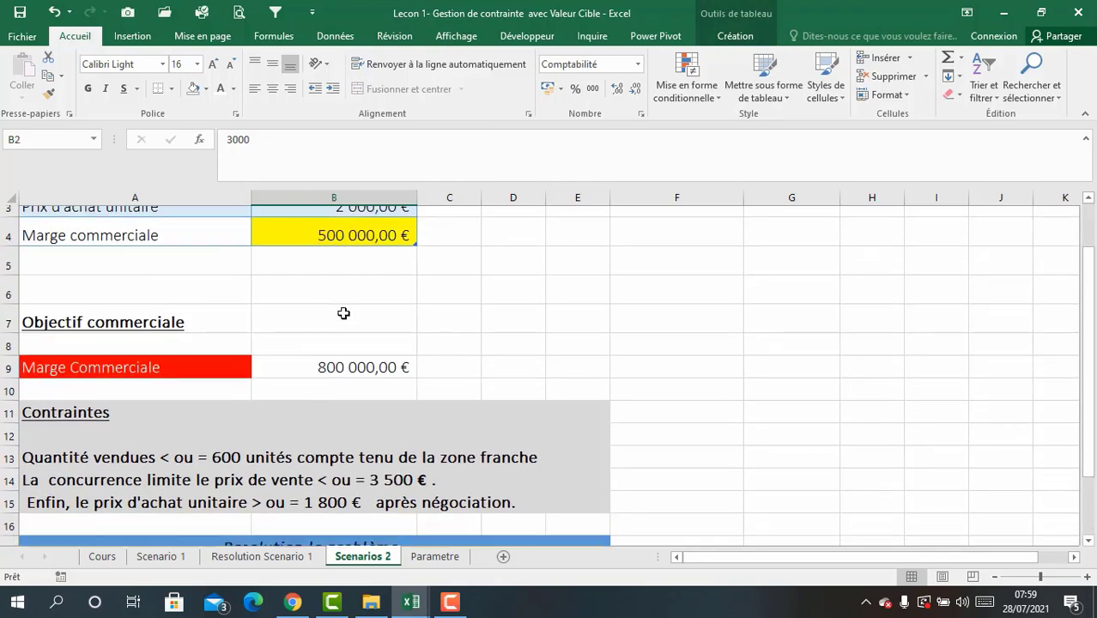
scroll(170, 490, up, 2)
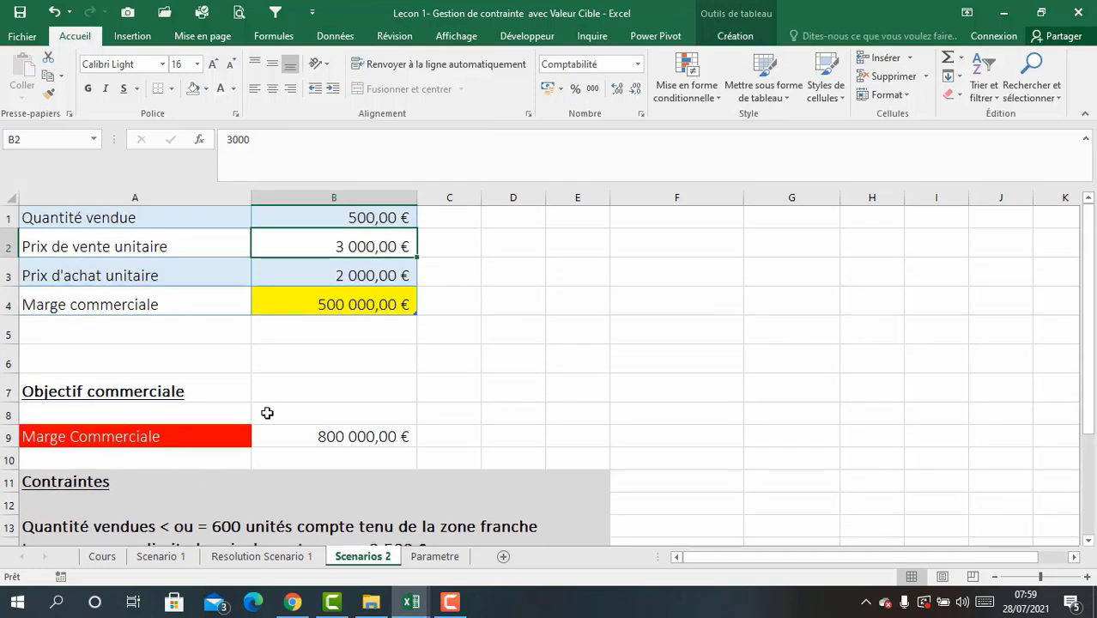
Compare the negotiated purchase price constraint in row 15 with the unit purchase price in B3.
click(331, 278)
scroll(306, 430, down, 3)
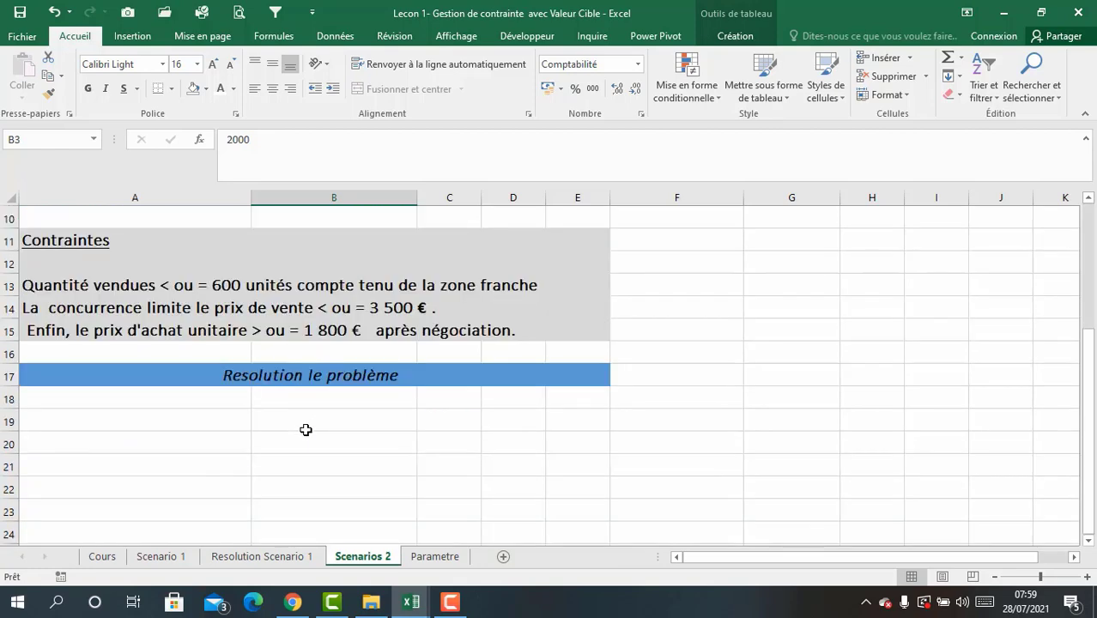
click(277, 333)
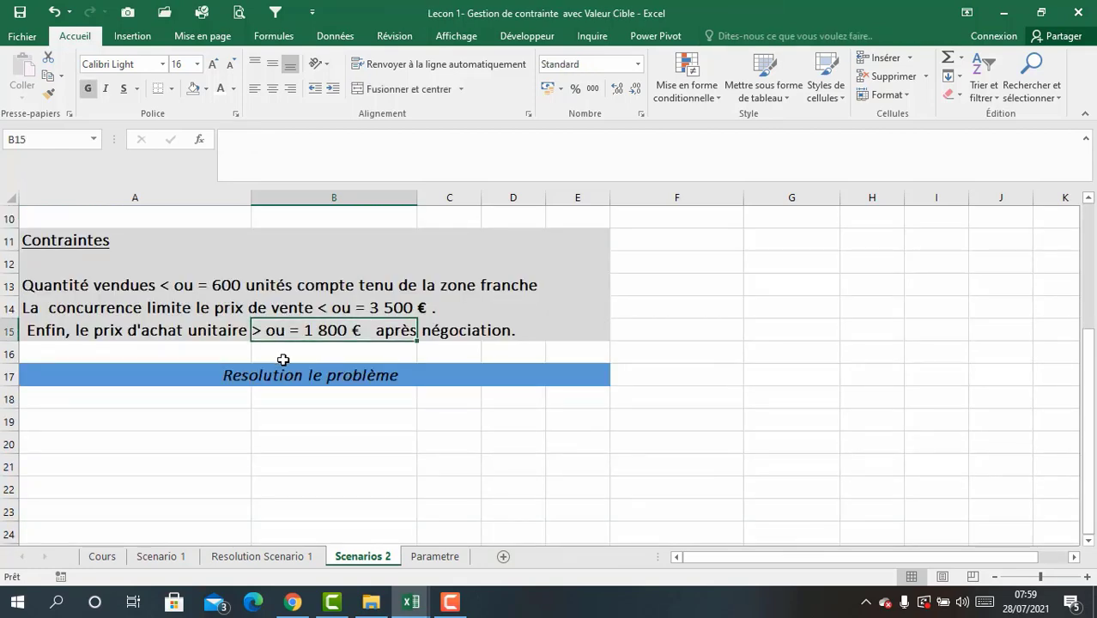
scroll(282, 352, up, 3)
click(333, 273)
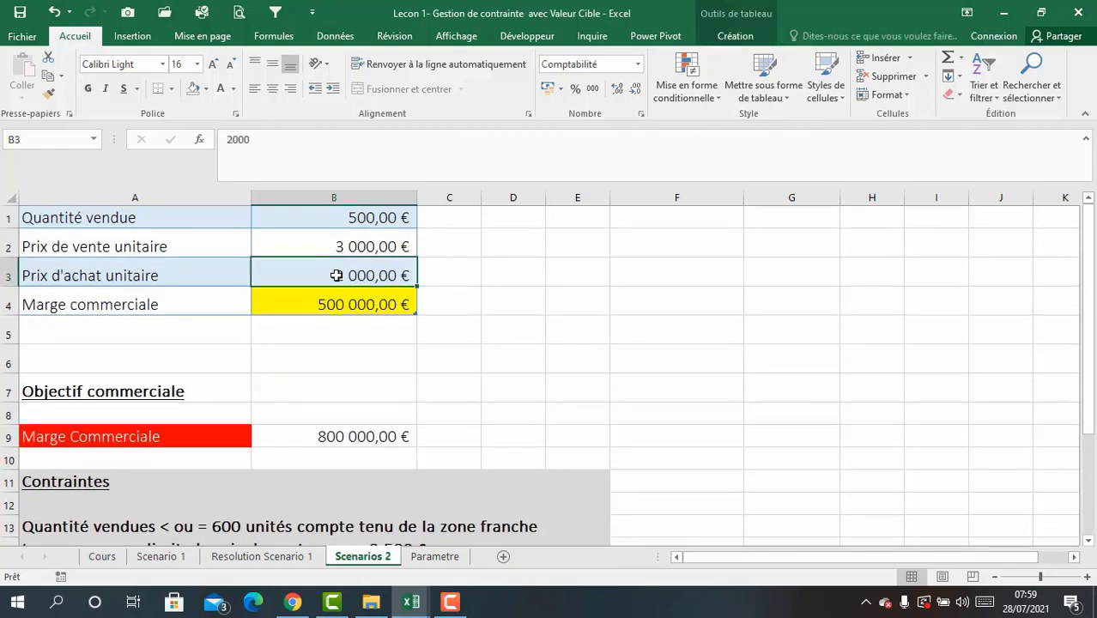
Recheck the quantity, selling price and purchase price in B1:B3 one by one against the constraints in rows 13 to 15.
click(356, 220)
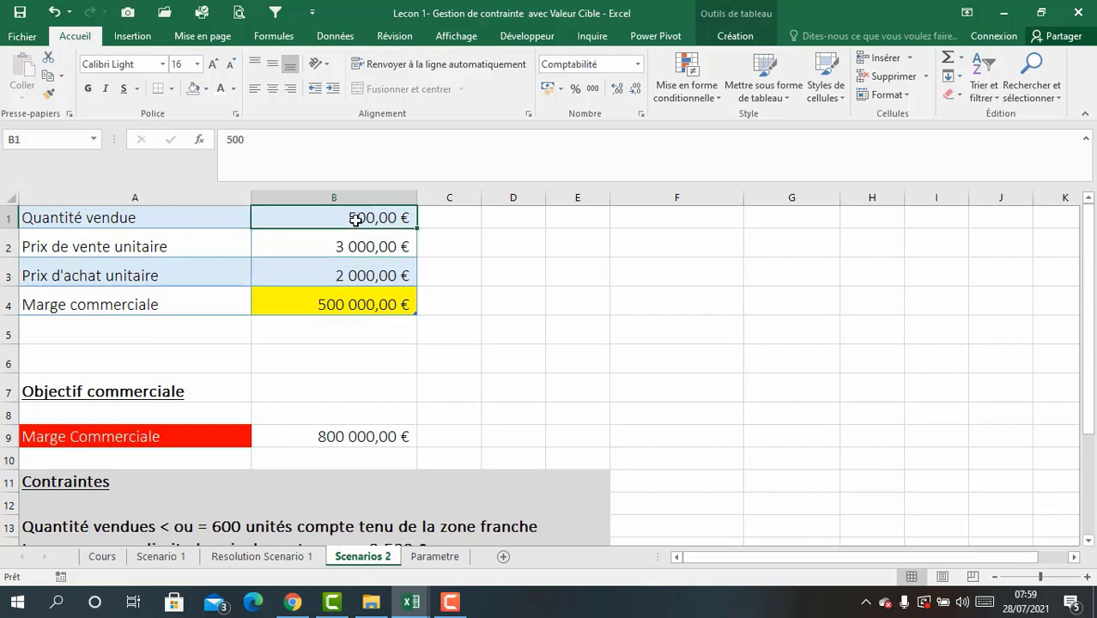
click(355, 243)
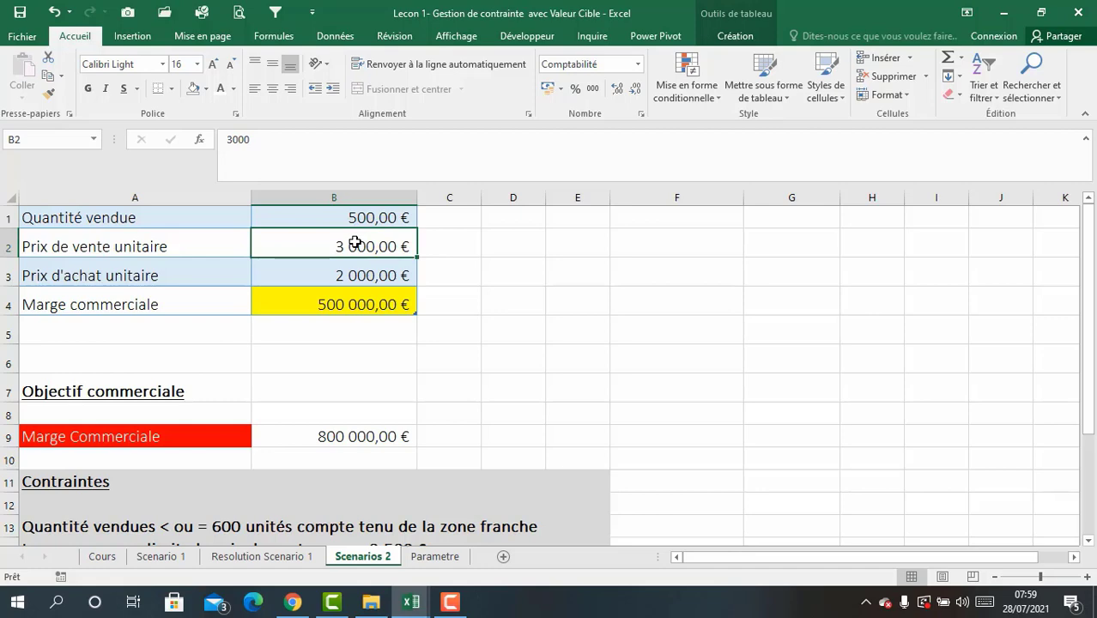
scroll(356, 242, down, 3)
scroll(352, 274, up, 3)
click(343, 277)
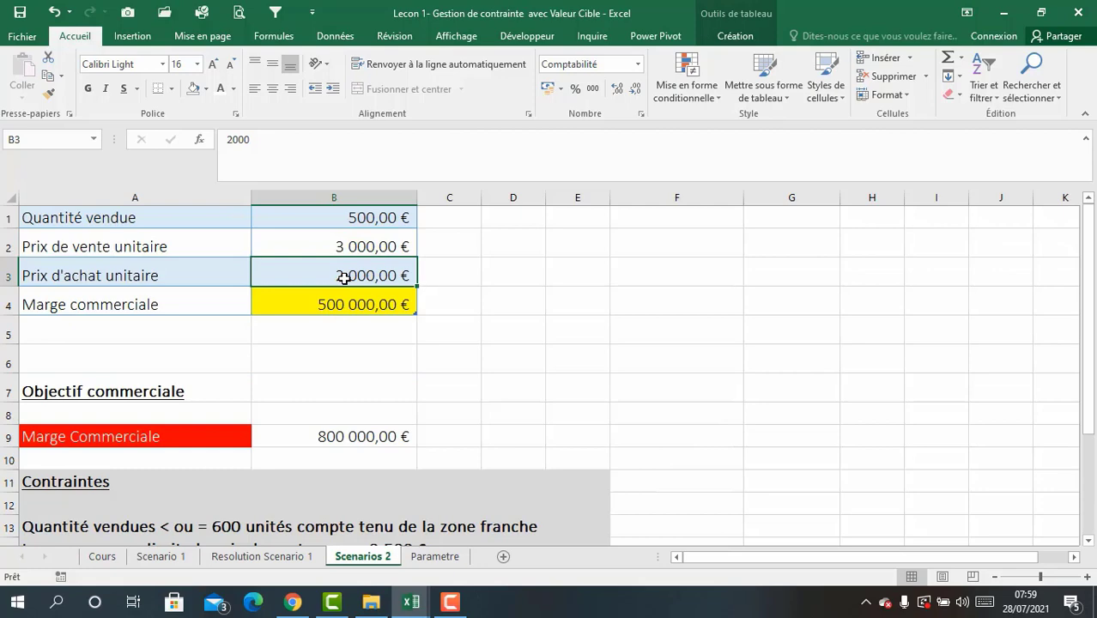
scroll(343, 277, down, 3)
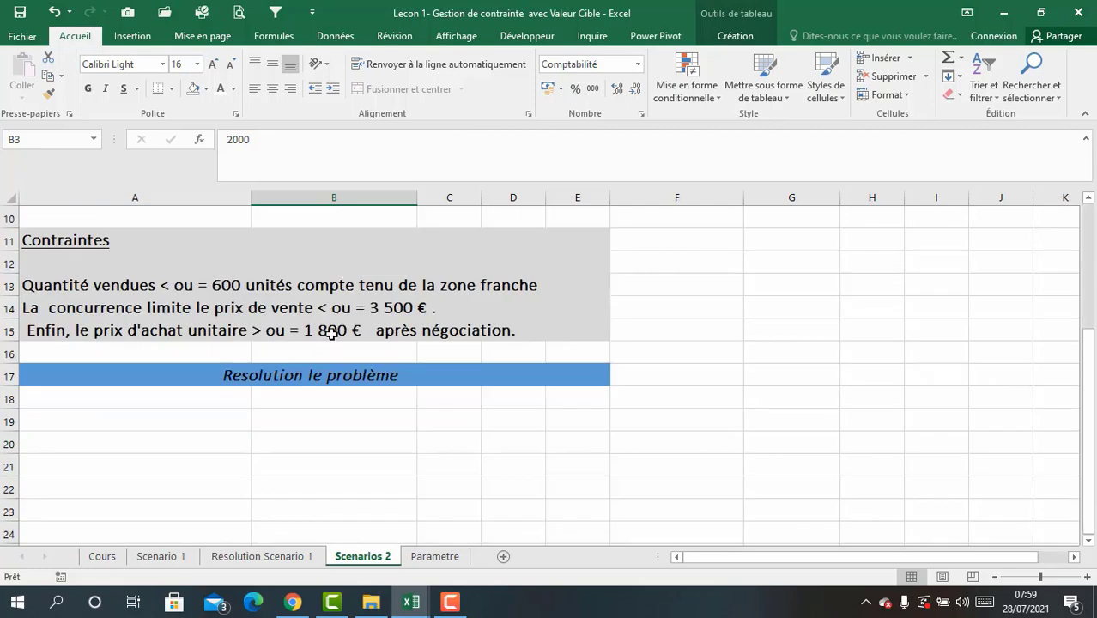
scroll(331, 333, up, 3)
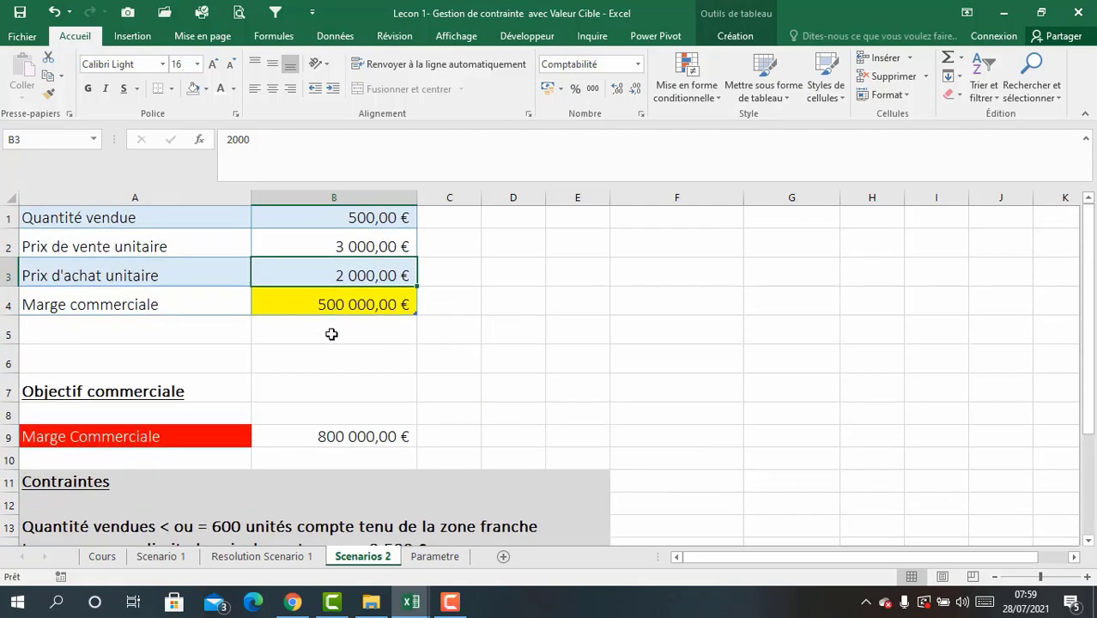
Review the three adjustable inputs in B1:B3 in relation to the commercial margin objective in B9.
drag(348, 219, 341, 276)
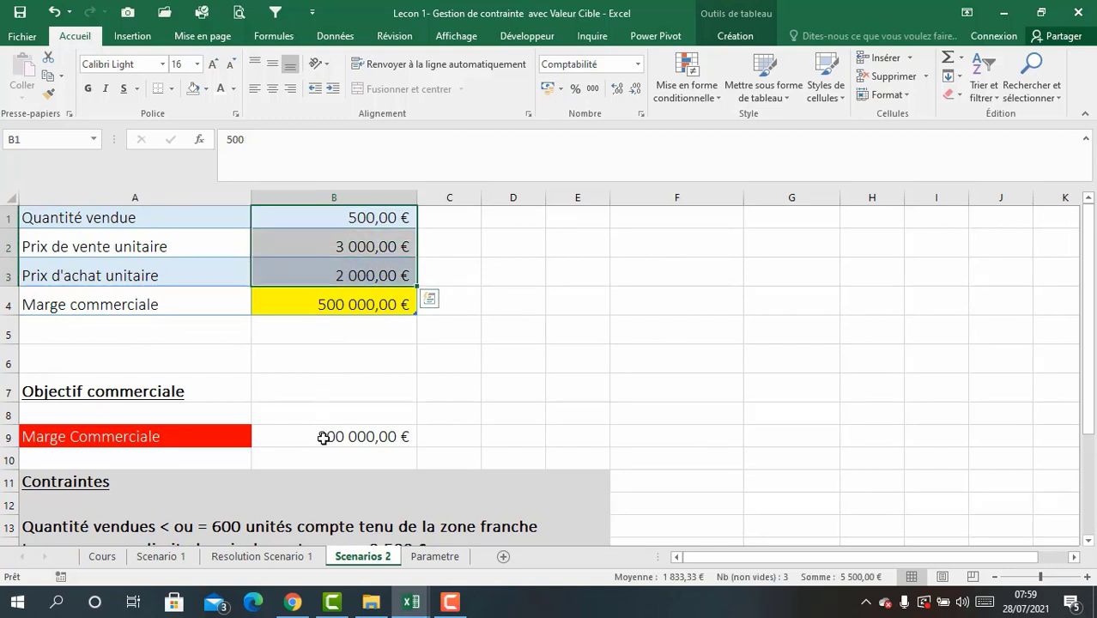
click(323, 437)
click(317, 219)
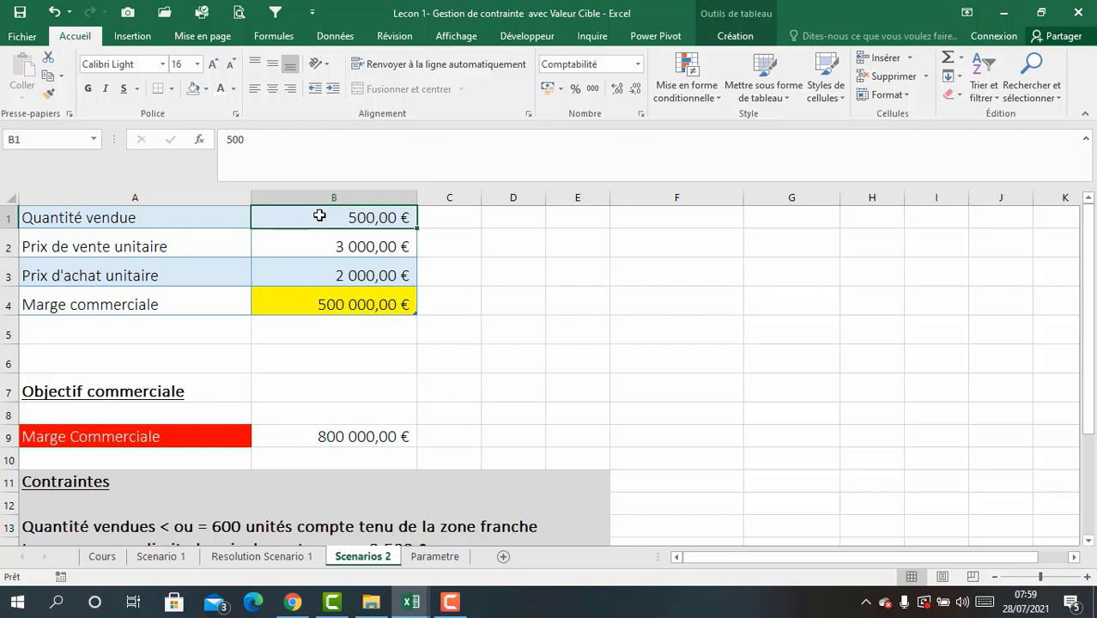
click(326, 245)
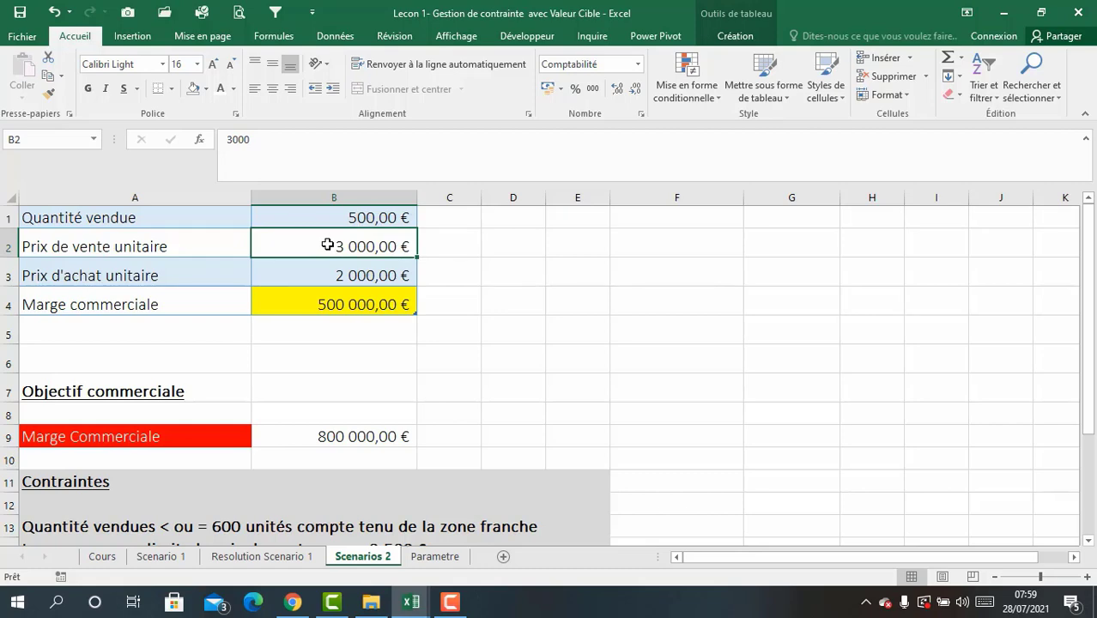
scroll(327, 245, down, 1)
scroll(327, 245, up, 1)
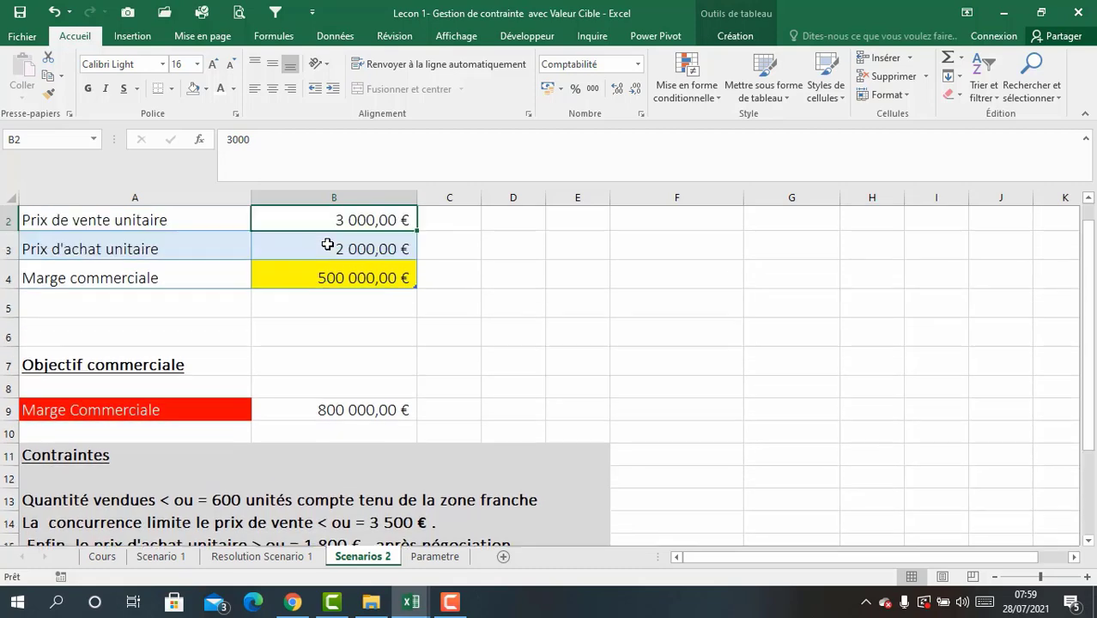
scroll(327, 245, down, 2)
scroll(327, 245, up, 2)
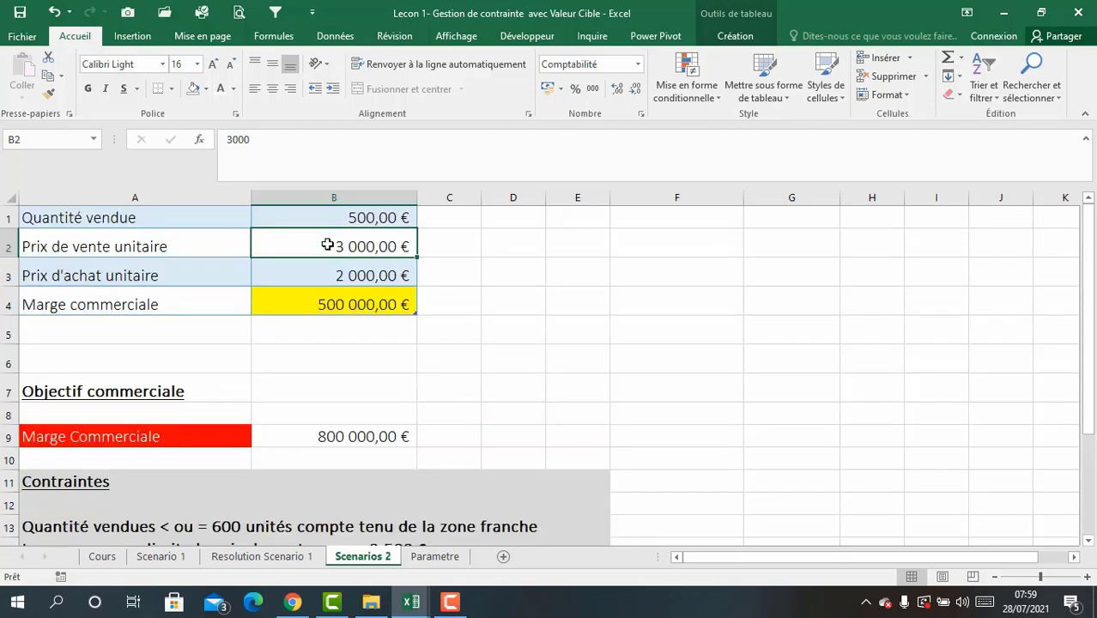
click(327, 275)
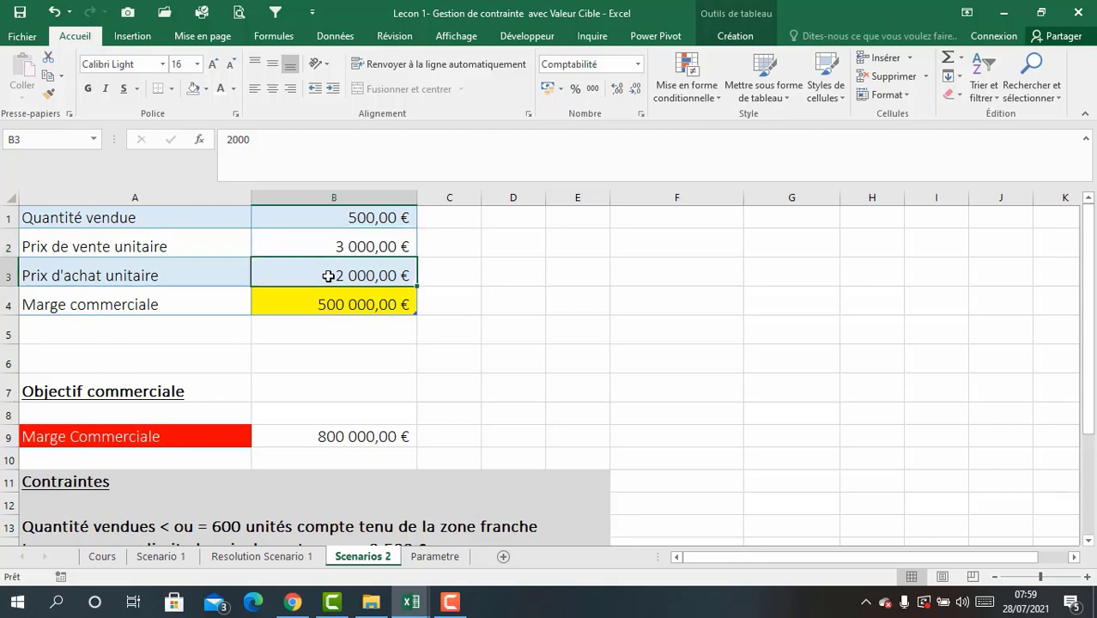
Review the three constraints in A13:D15 together with the margin objective in B9.
scroll(327, 273, down, 2)
drag(58, 343, 486, 402)
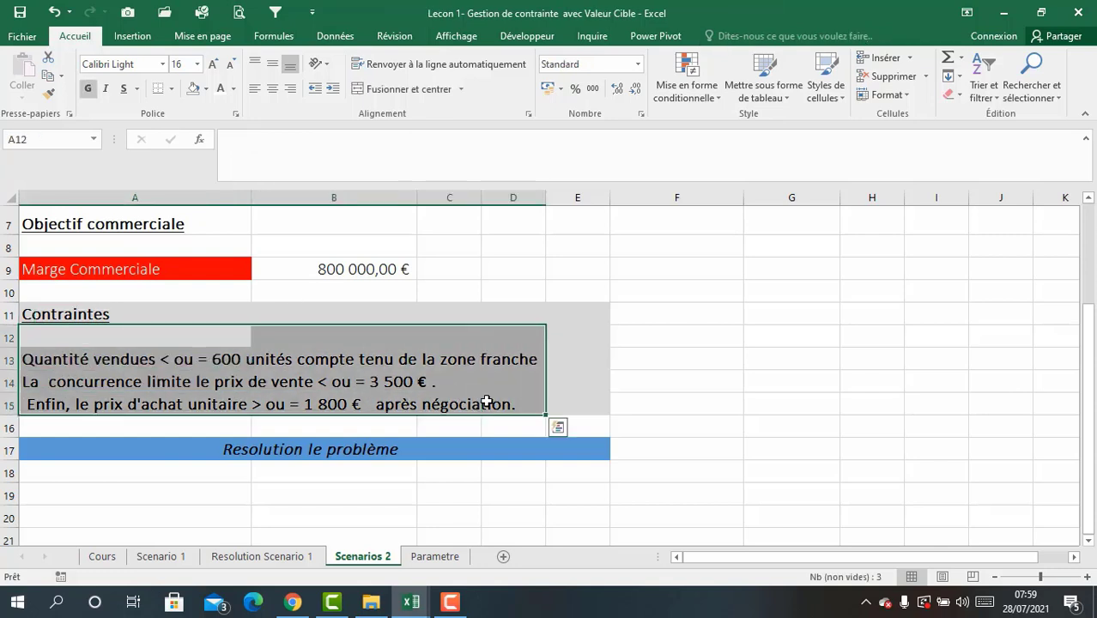
drag(74, 359, 544, 409)
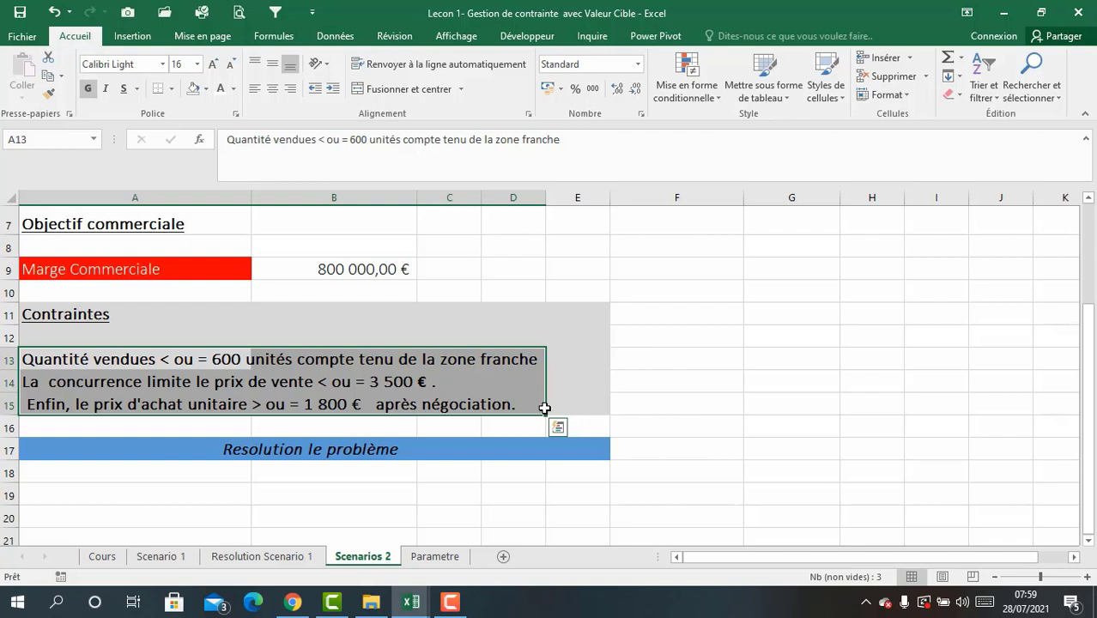
click(369, 267)
drag(90, 356, 521, 408)
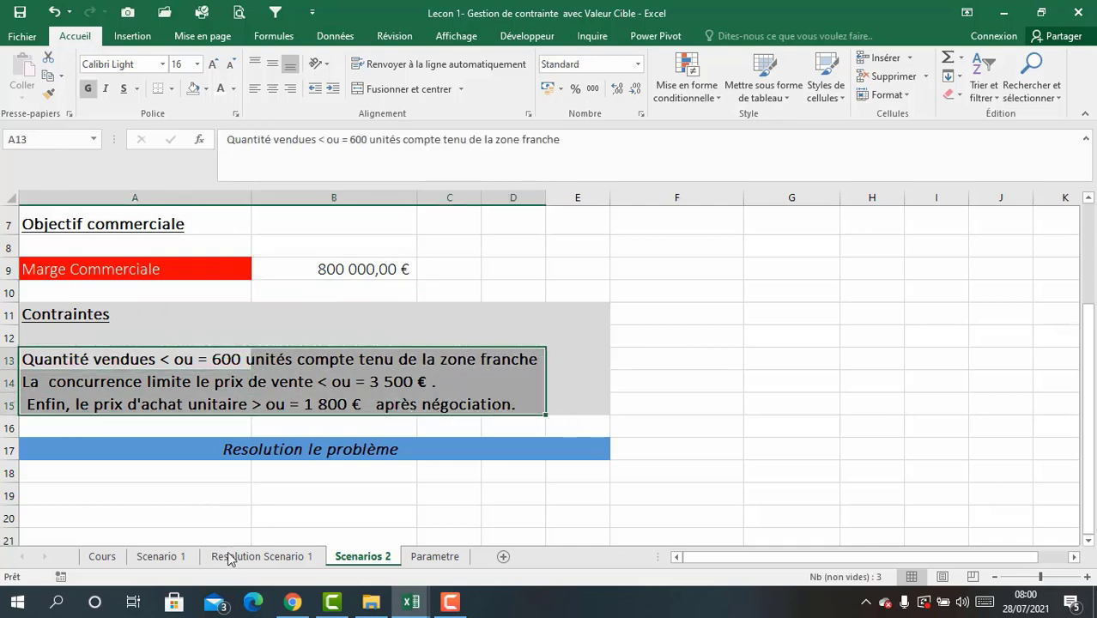
On the Resolution Scenario 1 sheet, examine the purchase price, margin rate and selling price formula in E2:E4.
click(228, 555)
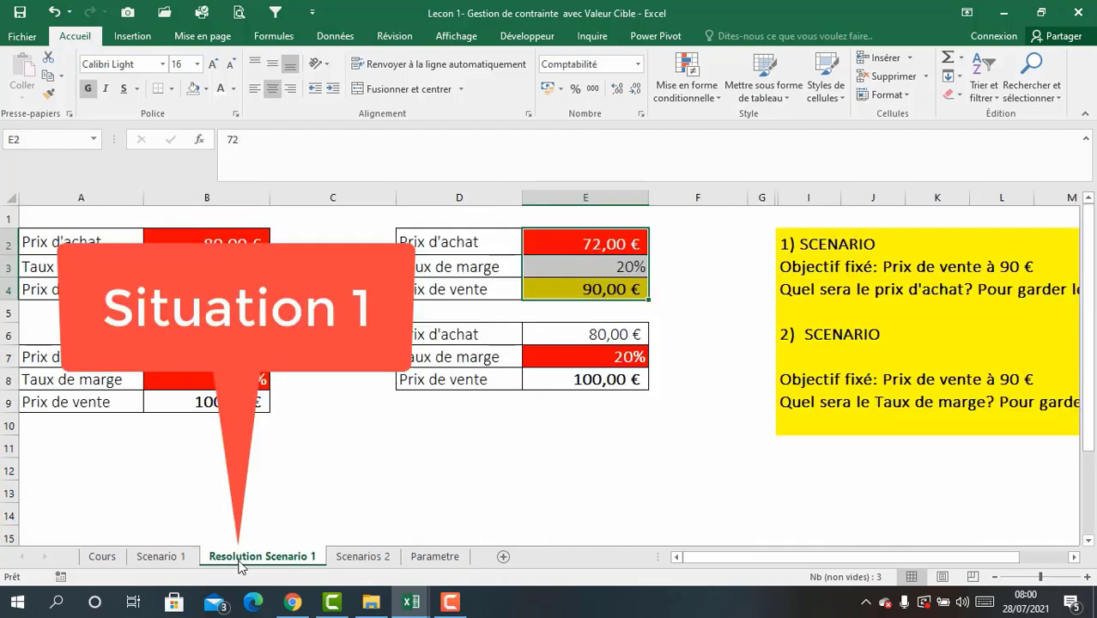
click(586, 247)
click(587, 271)
click(585, 291)
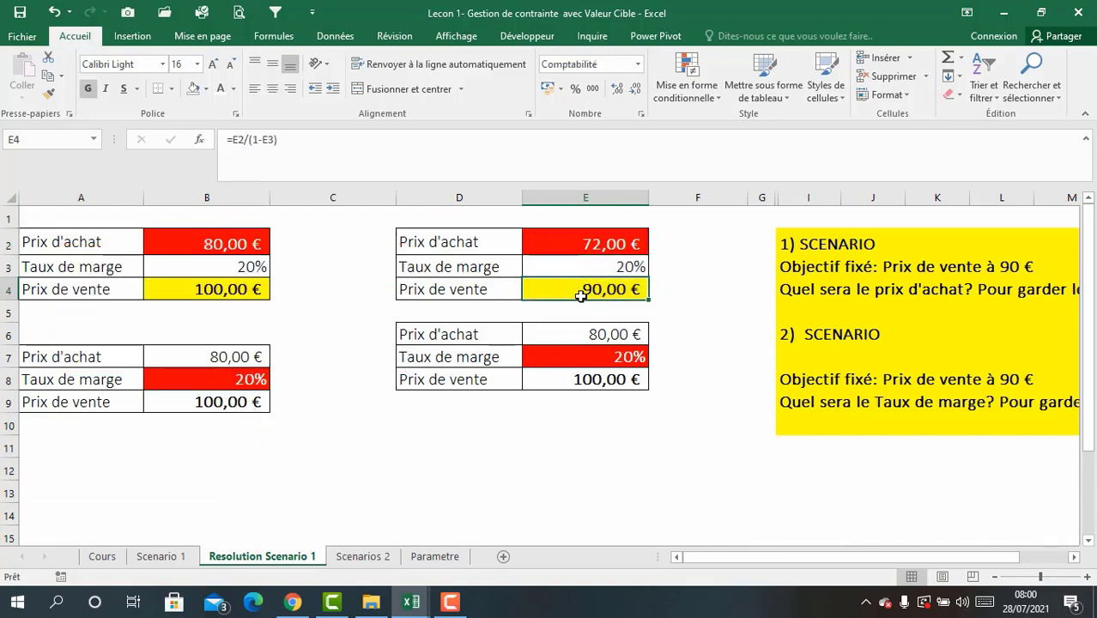
Return to the Scenarios 2 sheet and reread the constraints in A13:D15 alongside the initial pricing table.
click(362, 556)
drag(171, 356, 517, 401)
click(423, 479)
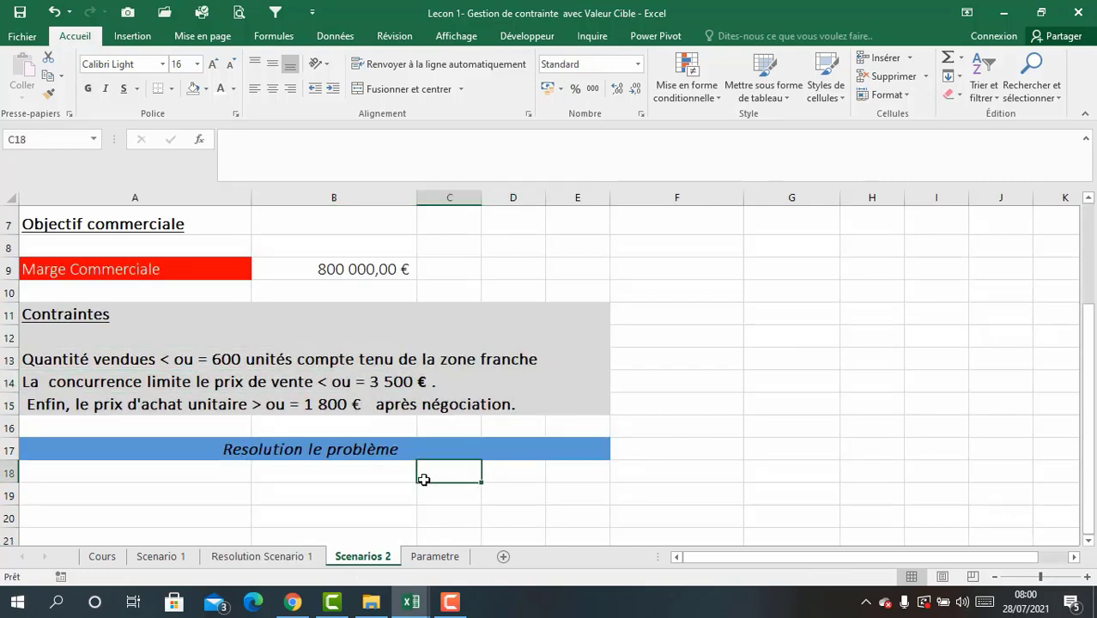
drag(80, 359, 529, 411)
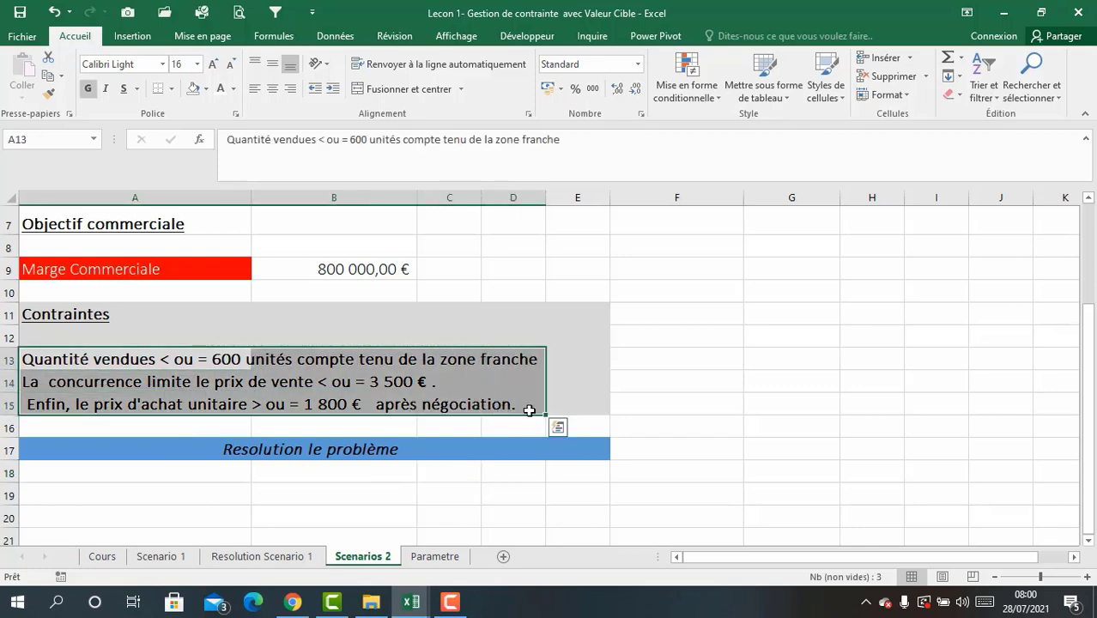
scroll(530, 411, up, 2)
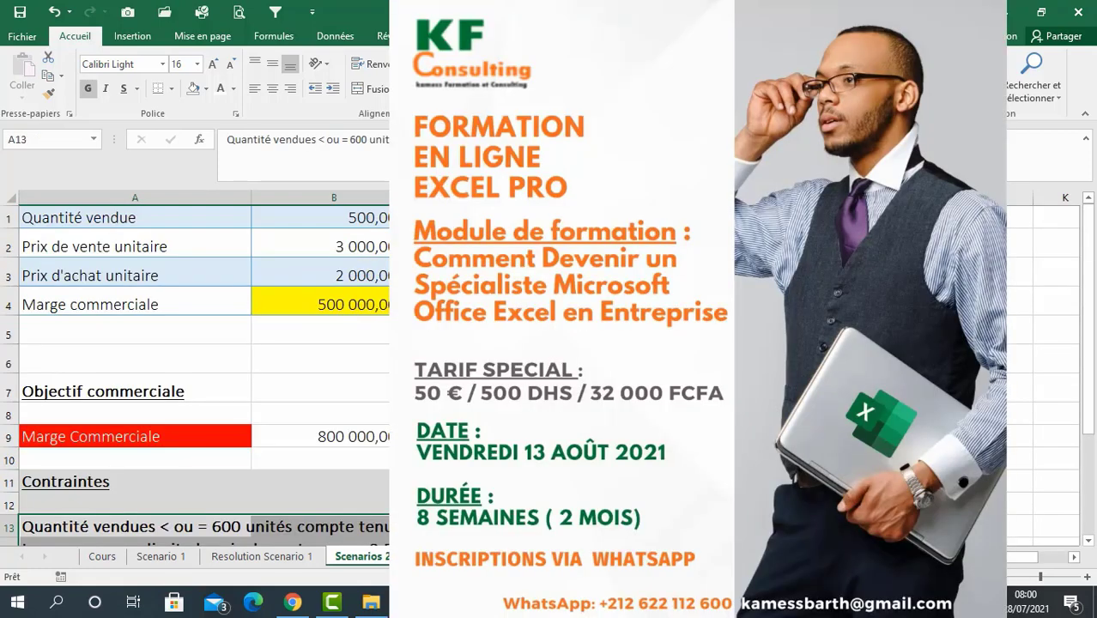